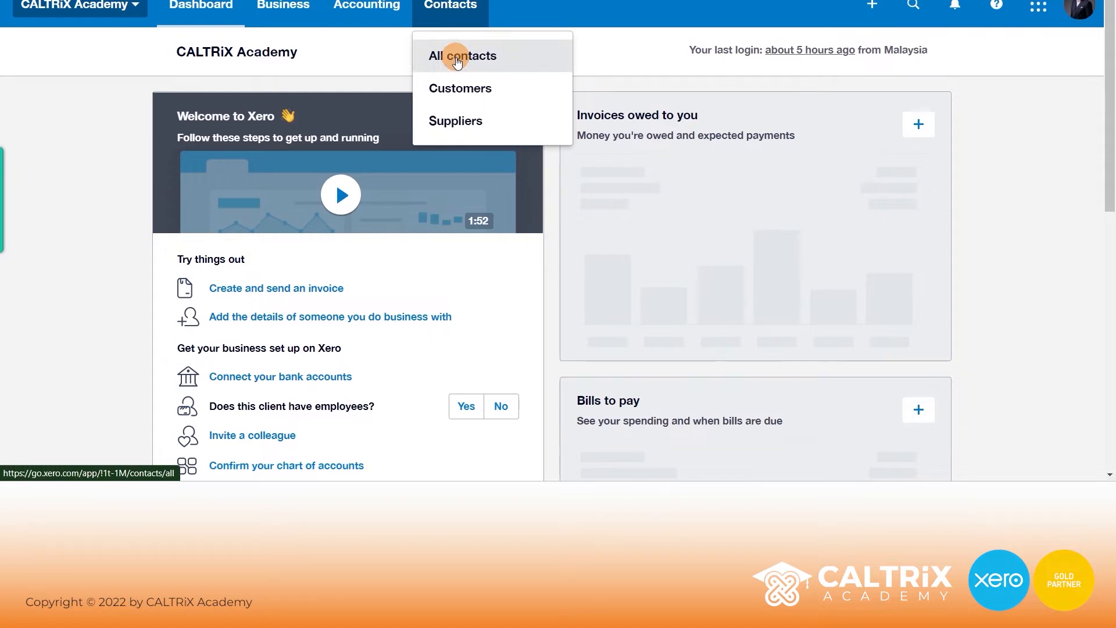
Open the All contacts list and search it for 'abc'.
left_click(458, 61)
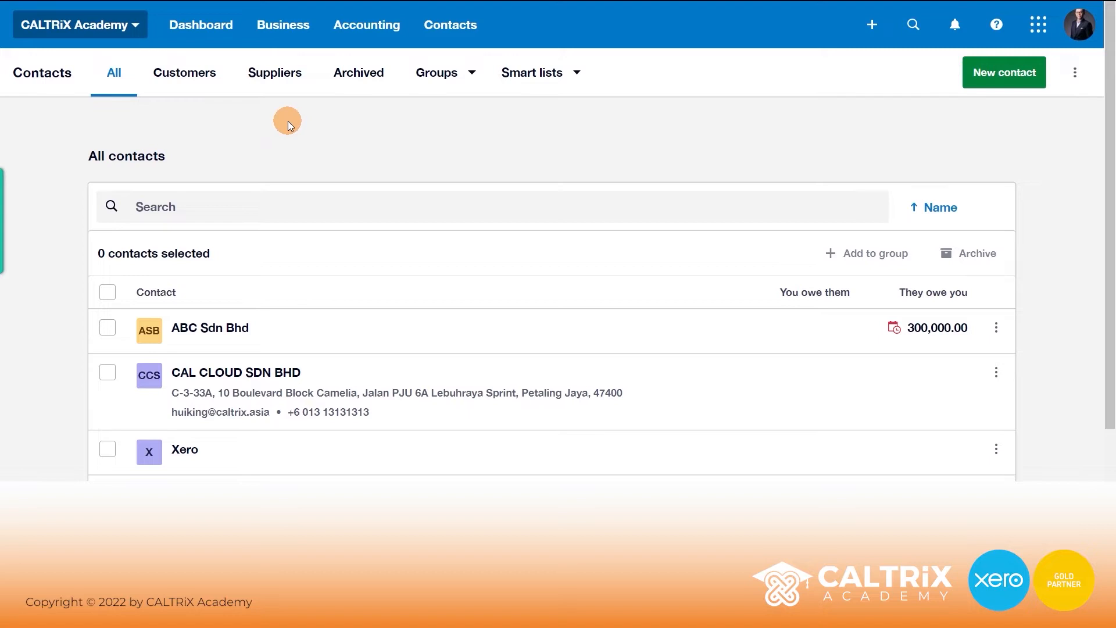
scroll(287, 119, "down", 1)
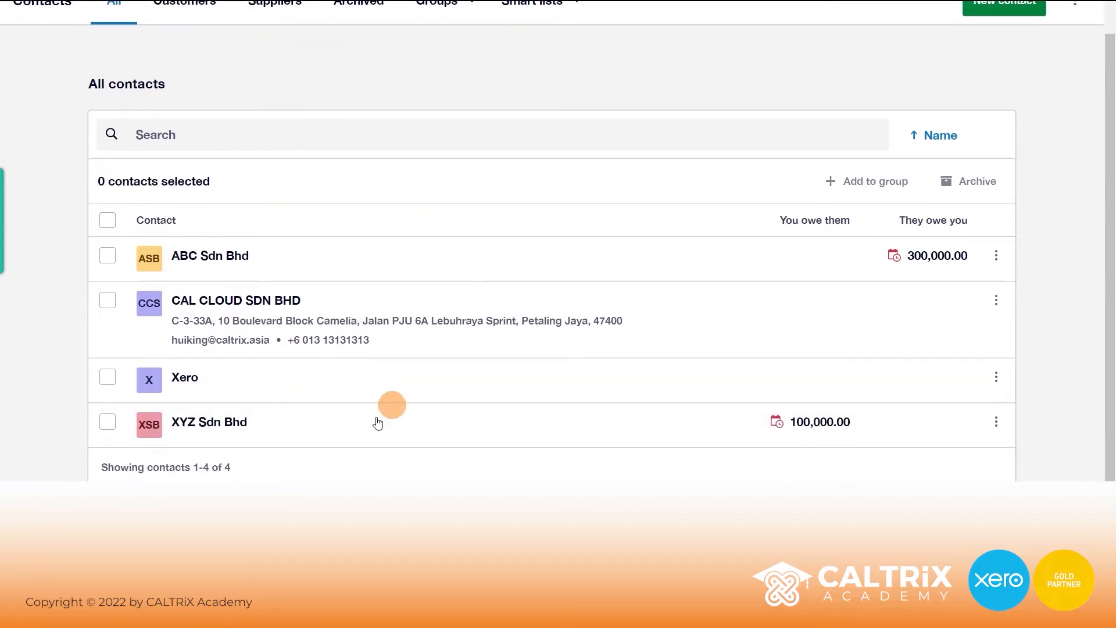
scroll(389, 222, "up", 1)
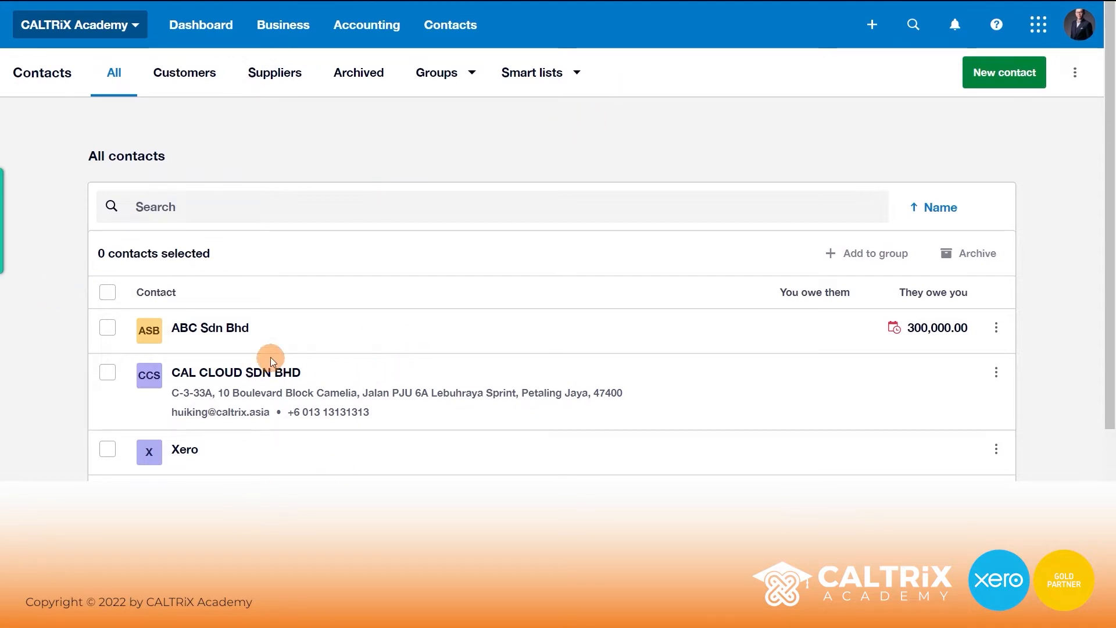
left_click(263, 210)
type("abc")
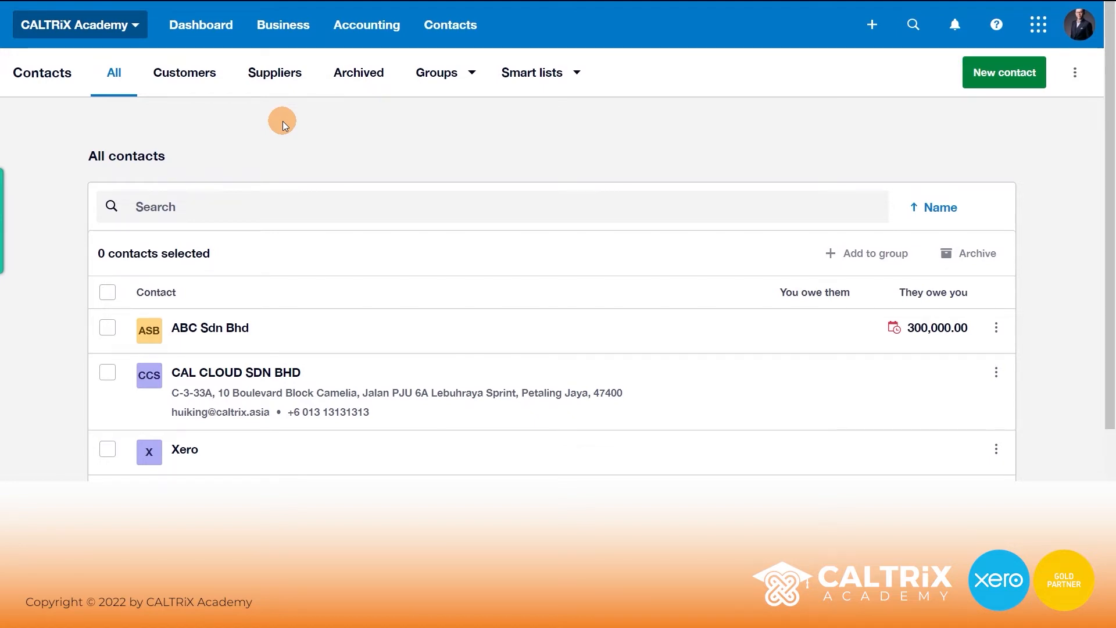
Show only Customers contacts, then start a new contact.
left_click(217, 86)
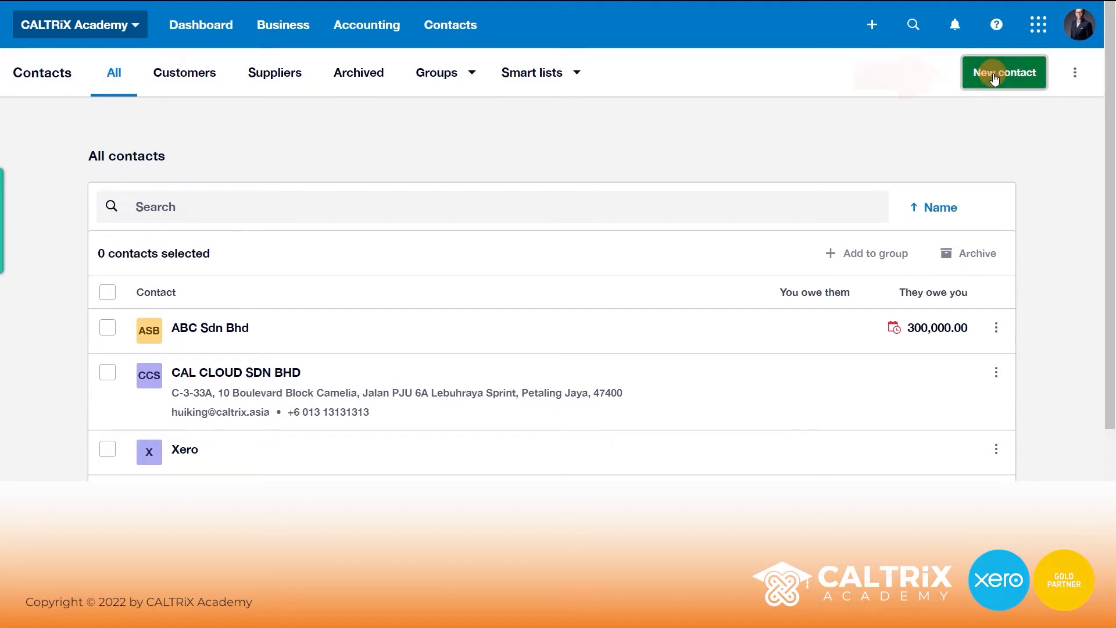
left_click(994, 77)
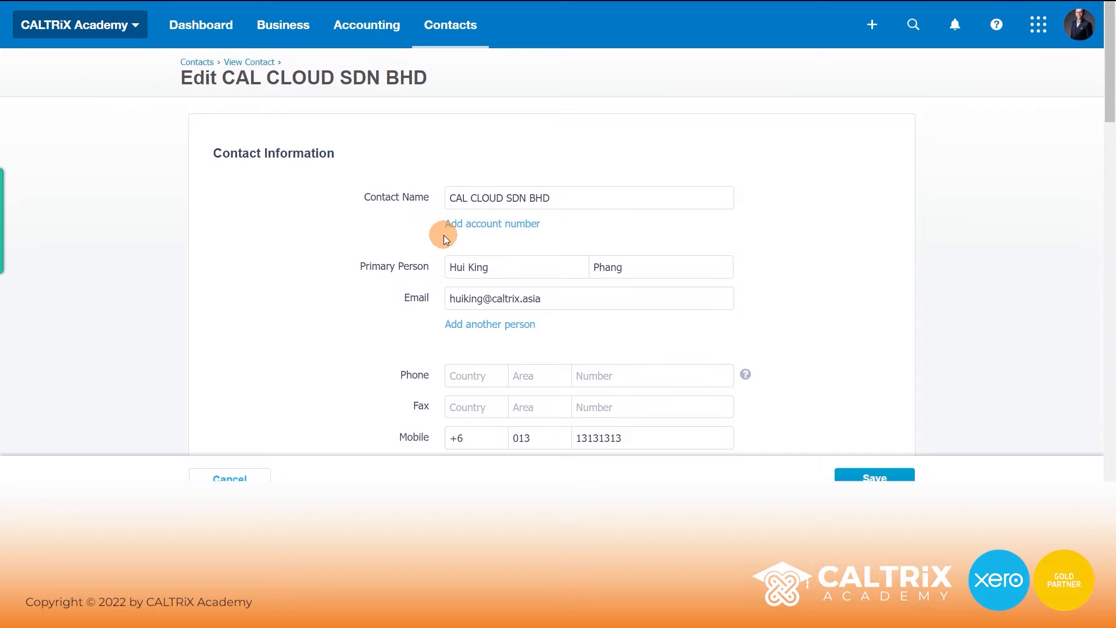
Add a second person with first name, last name and e-mail, included in emails.
scroll(407, 218, "down", 3)
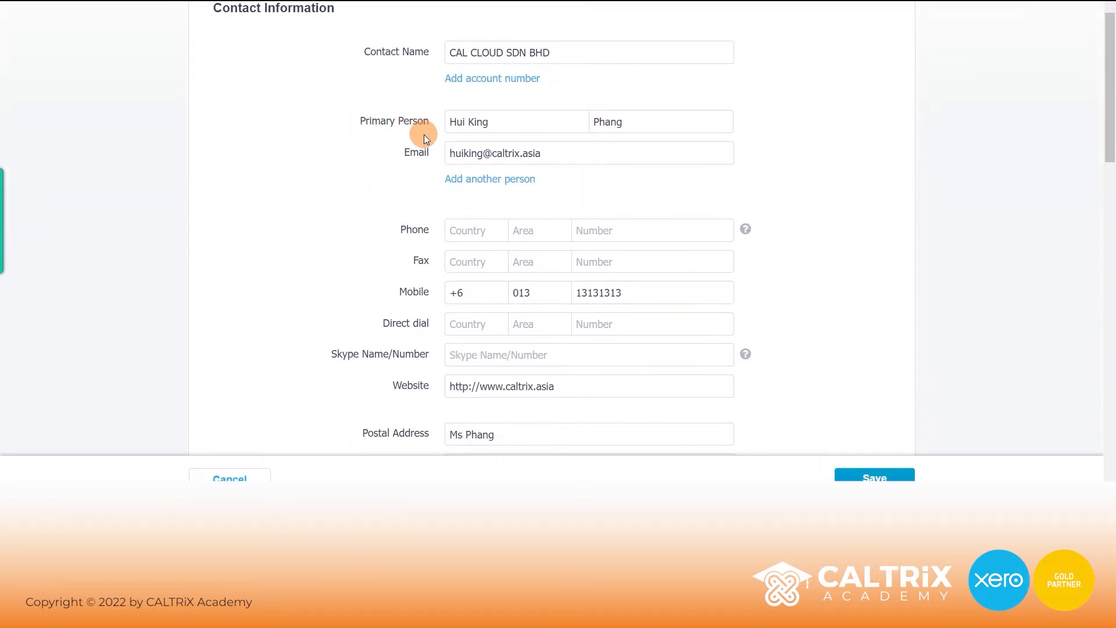
scroll(429, 129, "up", 1)
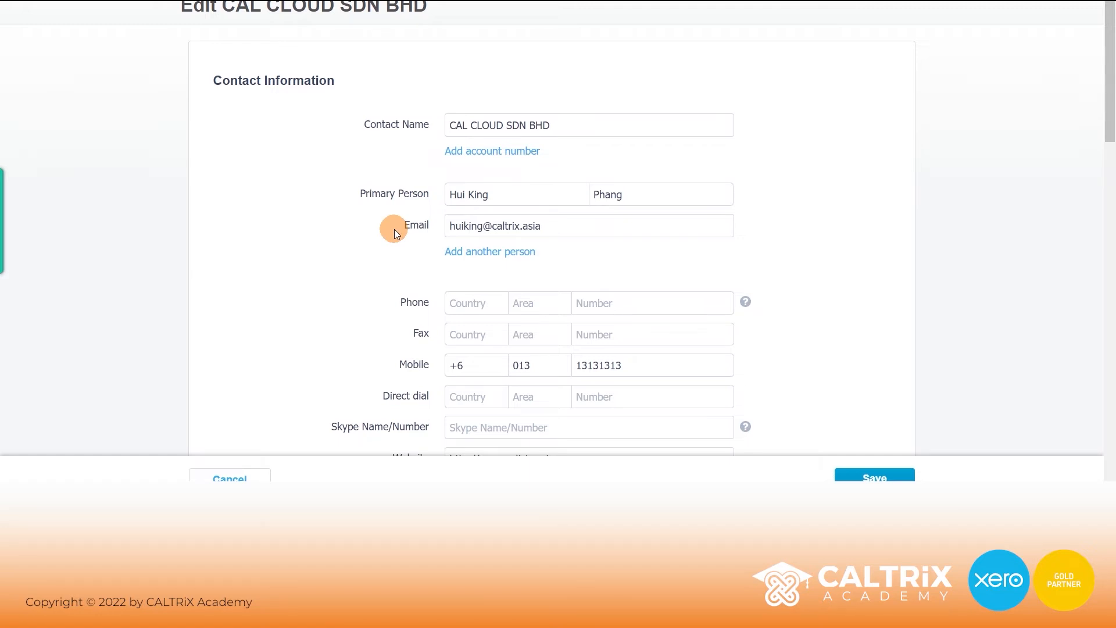
left_click(459, 256)
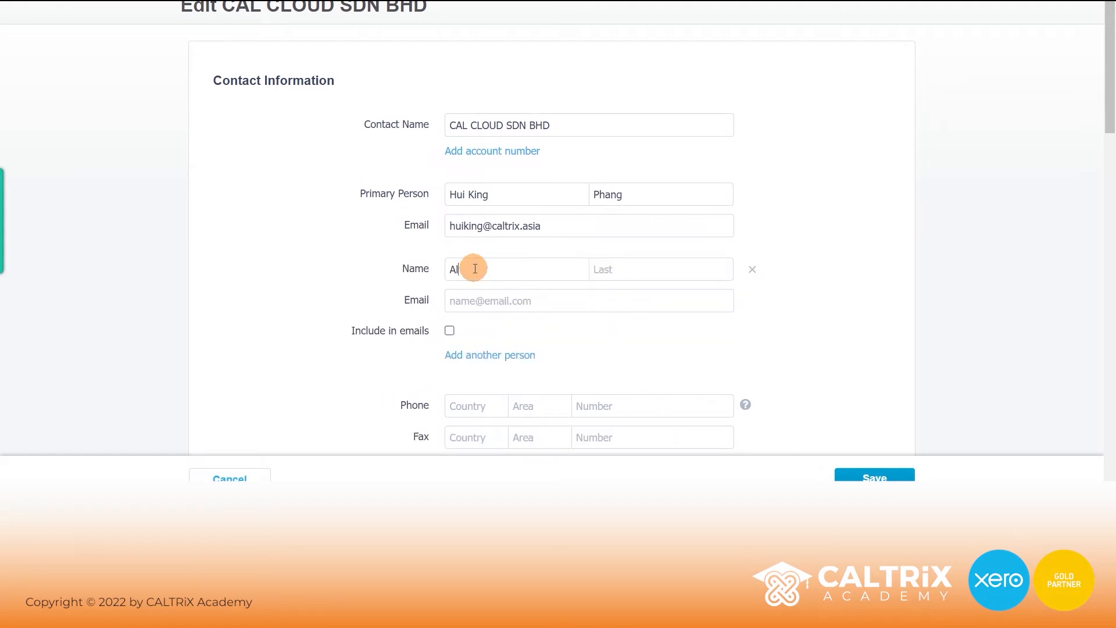
key("Tab")
key("Tab")
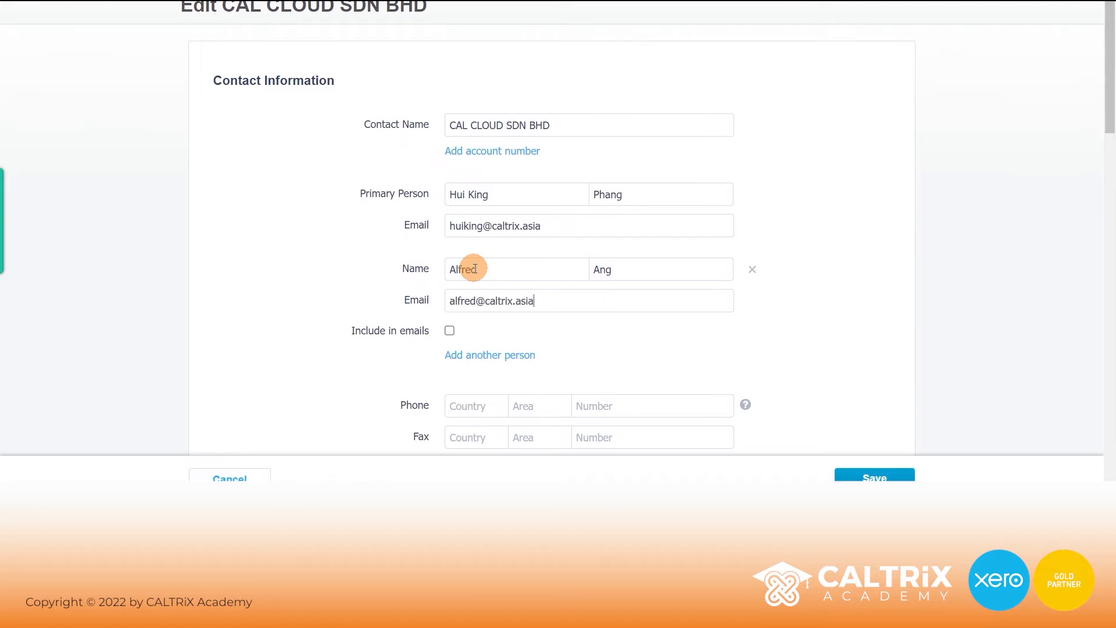
left_click(393, 323)
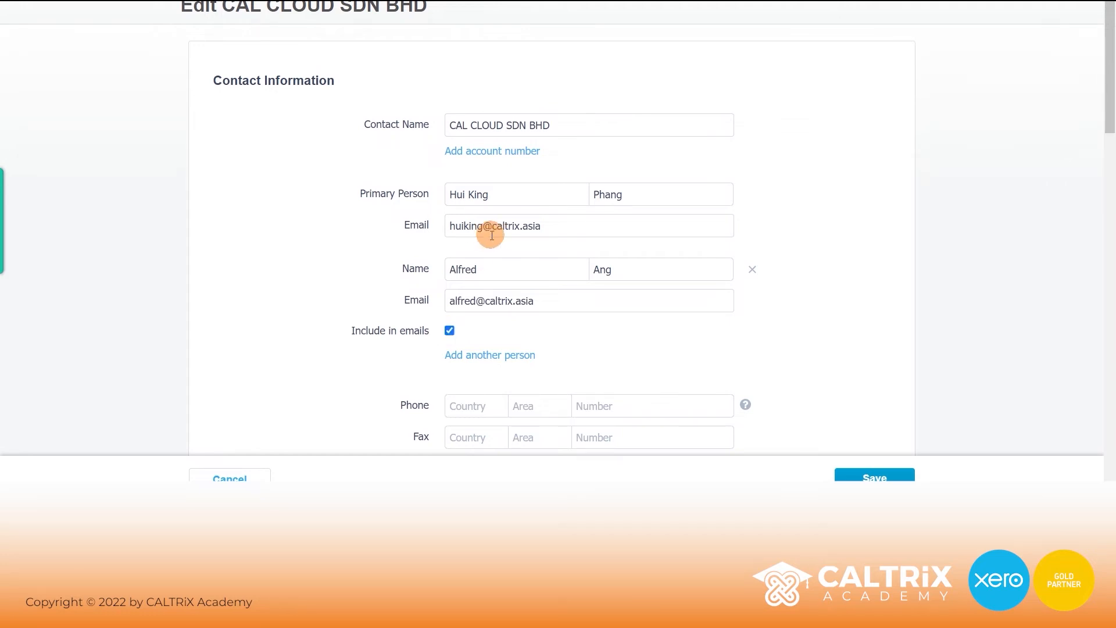
Add another blank person row to CAL CLOUD SDN BHD.
left_click_drag(477, 269, 401, 269)
left_click(402, 268)
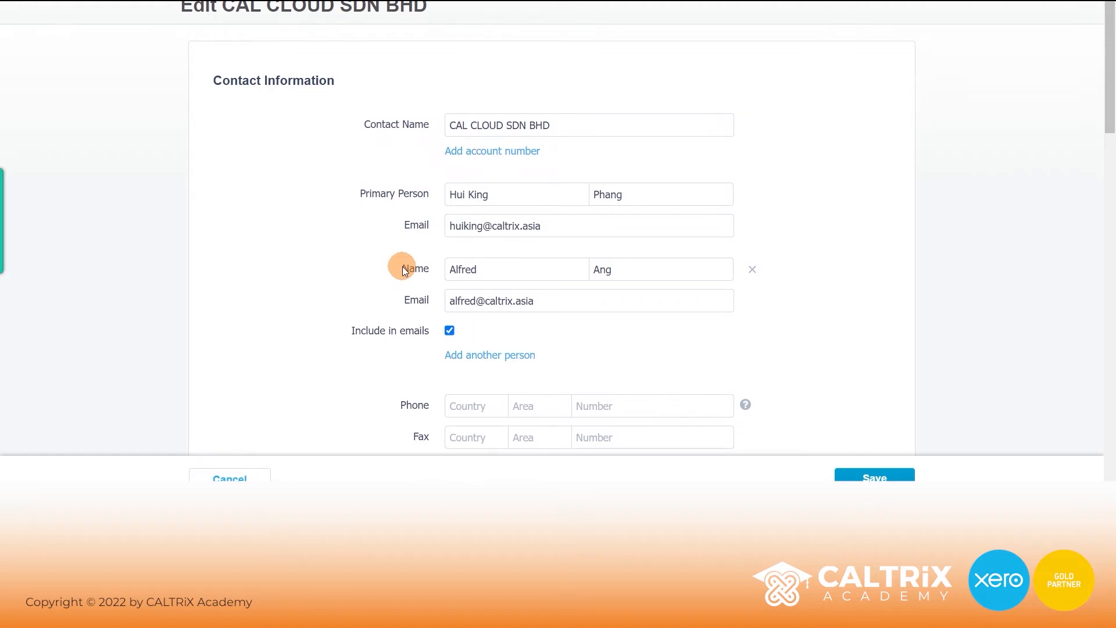
left_click(498, 356)
scroll(513, 343, "down", 3)
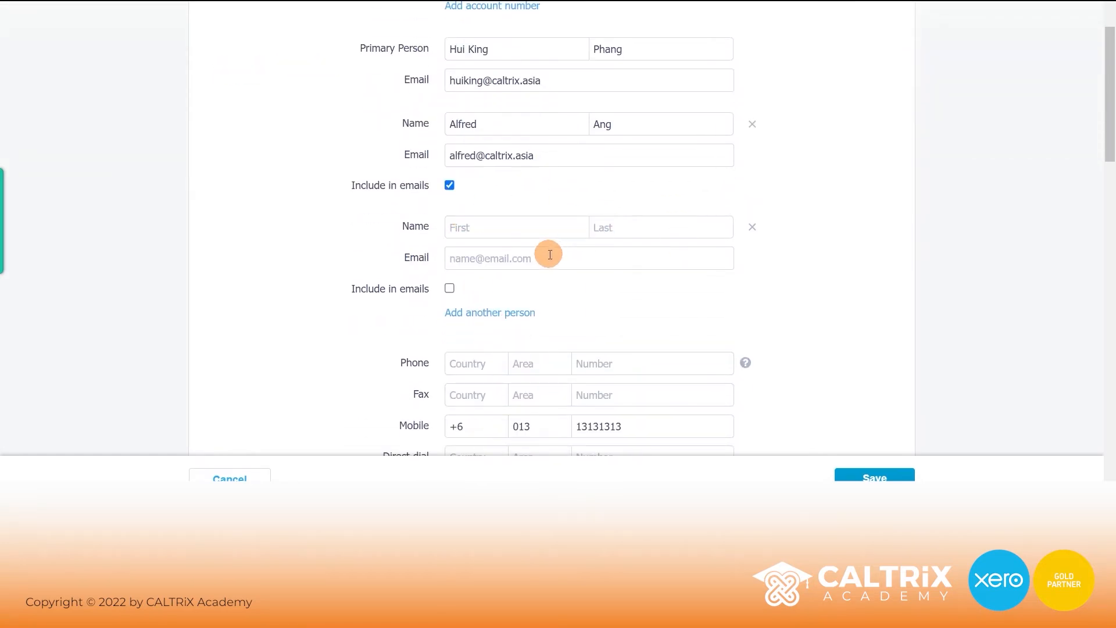
scroll(566, 239, "down", 4)
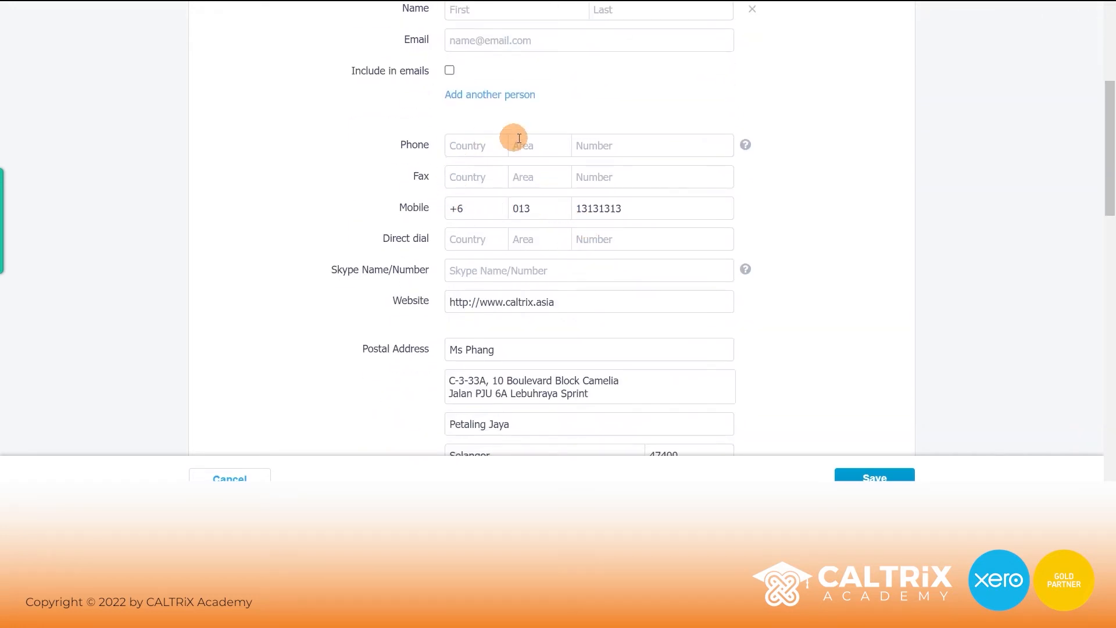
scroll(382, 296, "down", 4)
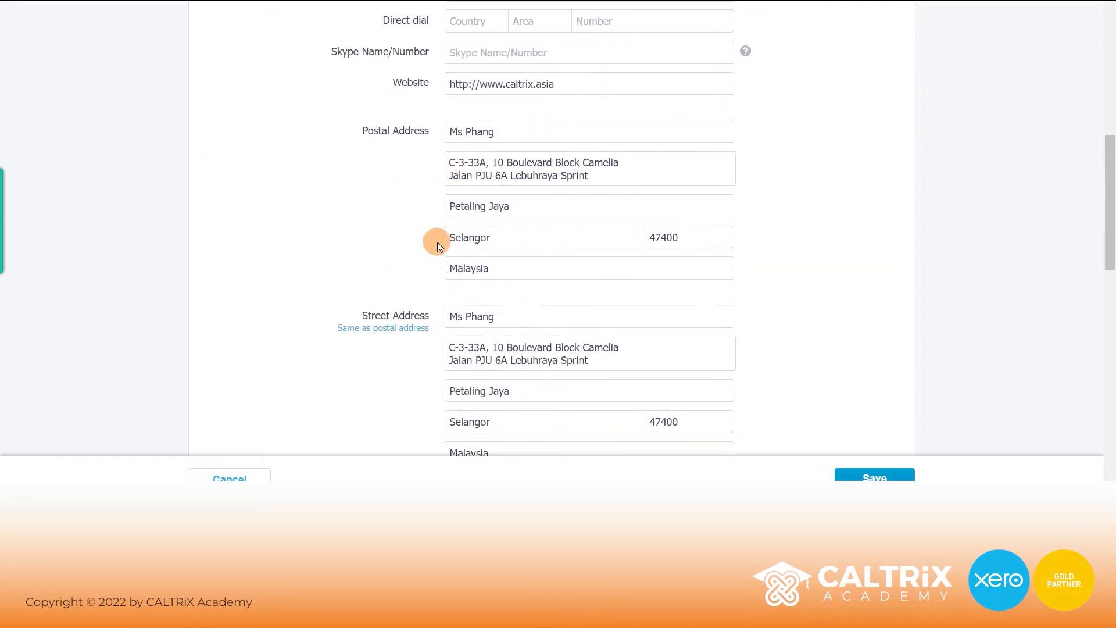
scroll(396, 212, "down", 1)
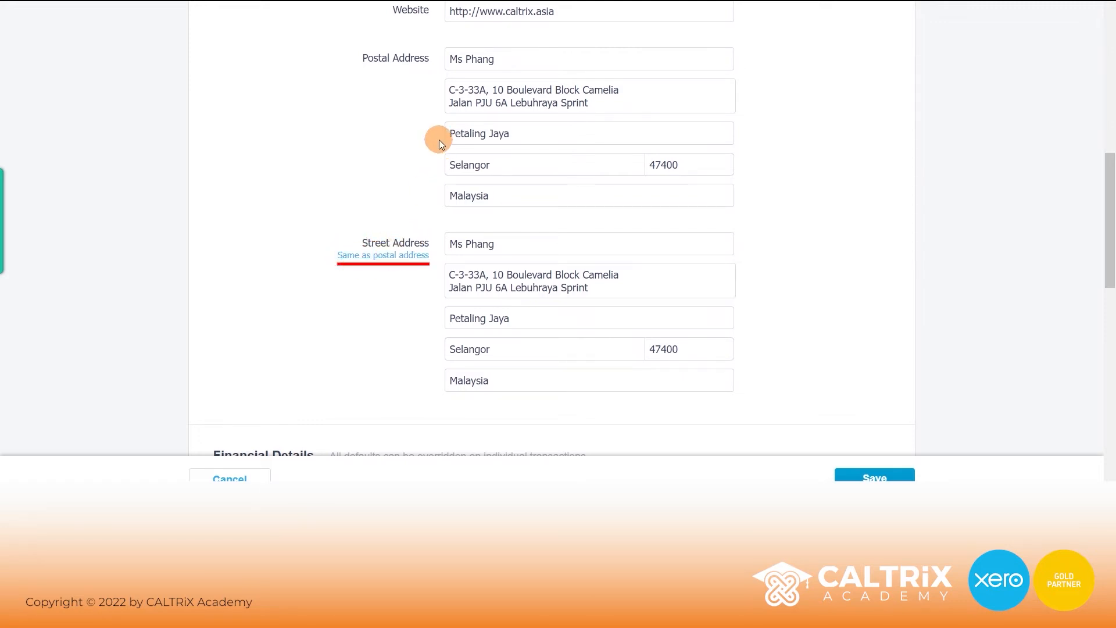
scroll(581, 232, "down", 6)
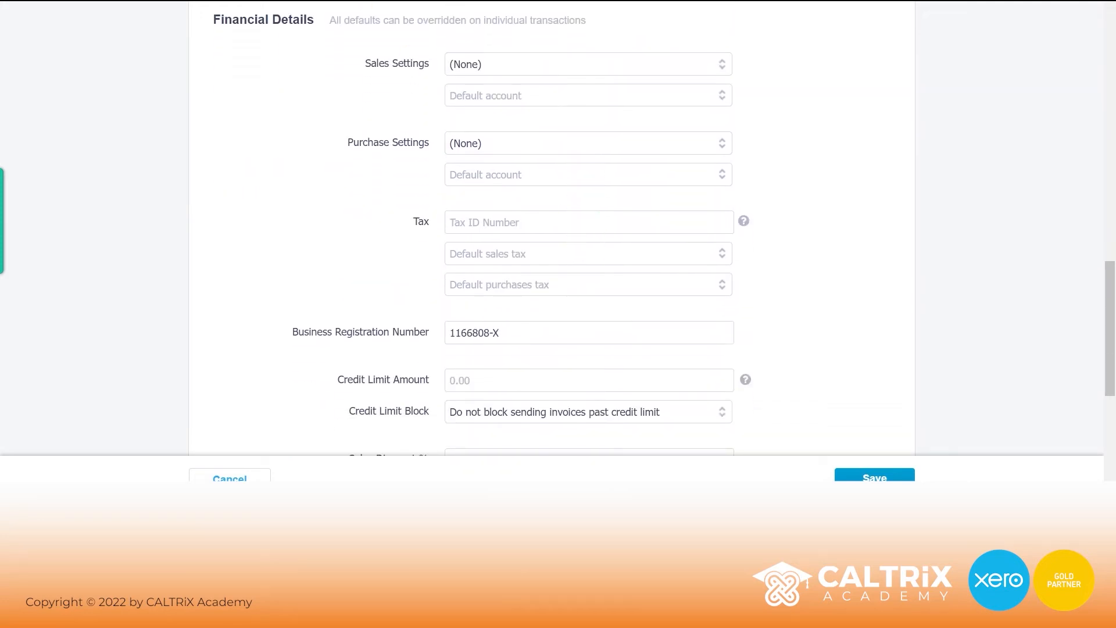
left_click(714, 98)
left_click(552, 168)
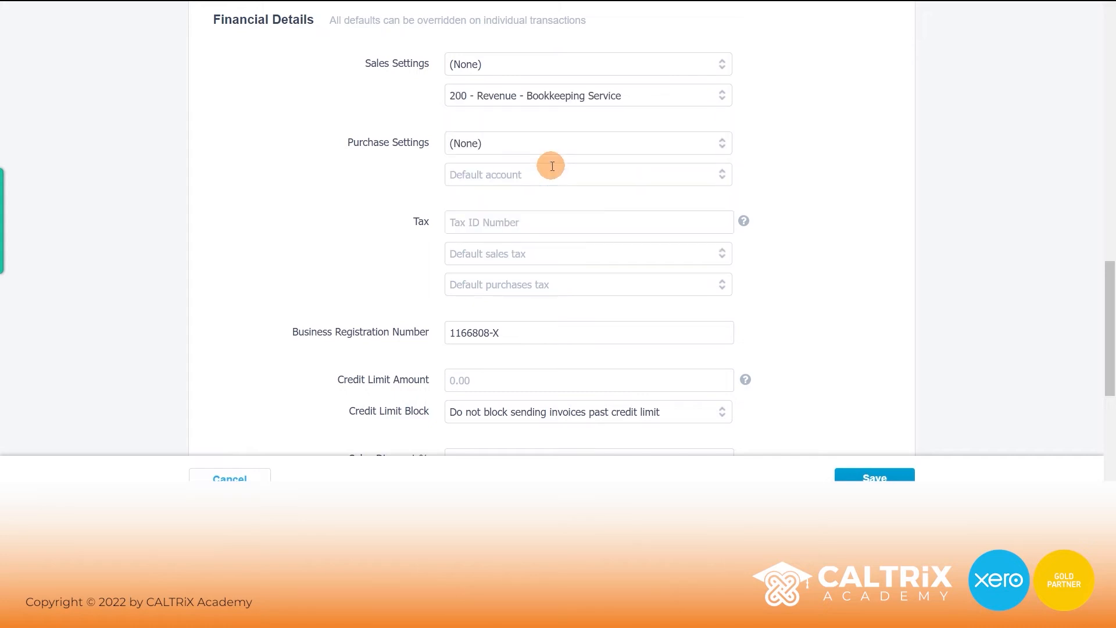
left_click_drag(646, 95, 374, 98)
key("BackSpace")
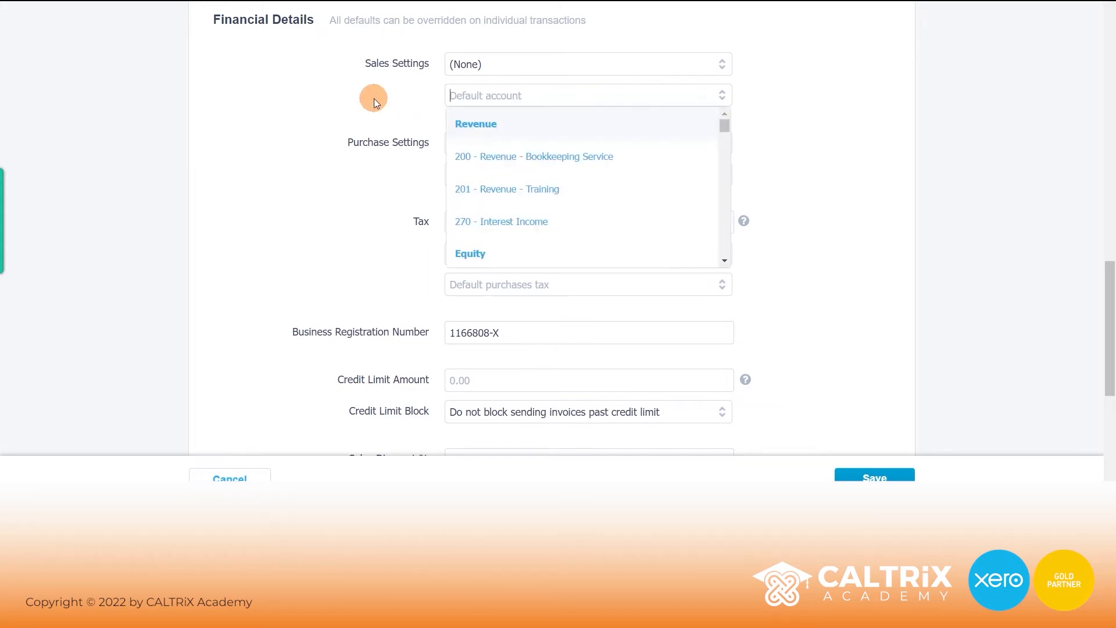
left_click(374, 99)
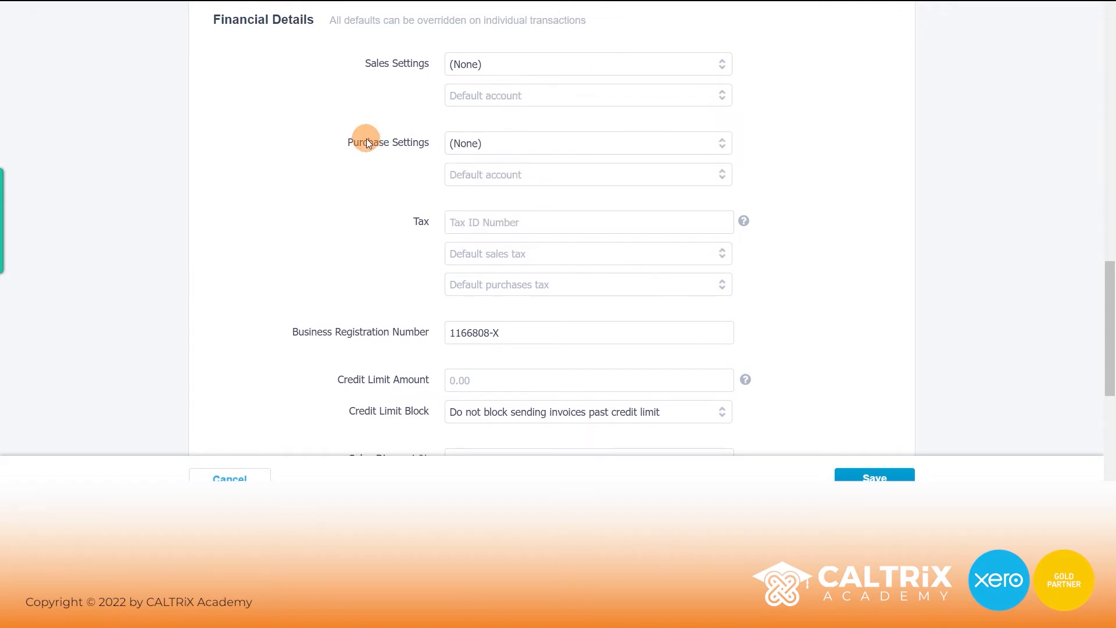
scroll(366, 142, "down", 3)
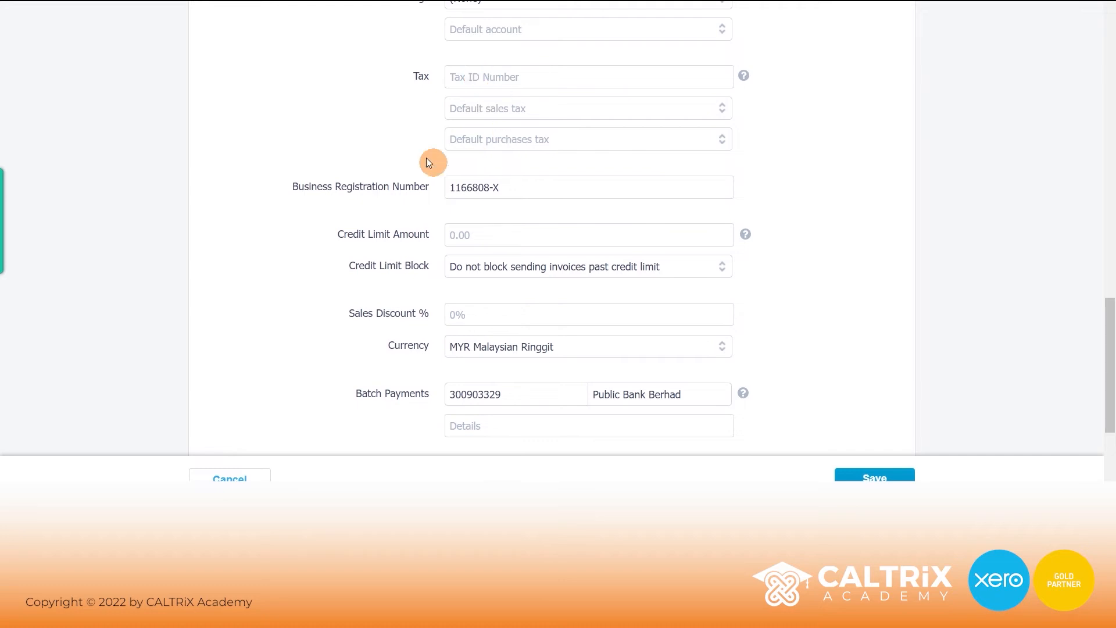
Set a 10000 credit limit that blocks sending invoices past the limit.
left_click_drag(512, 187, 406, 188)
left_click(385, 193)
scroll(385, 198, "down", 1)
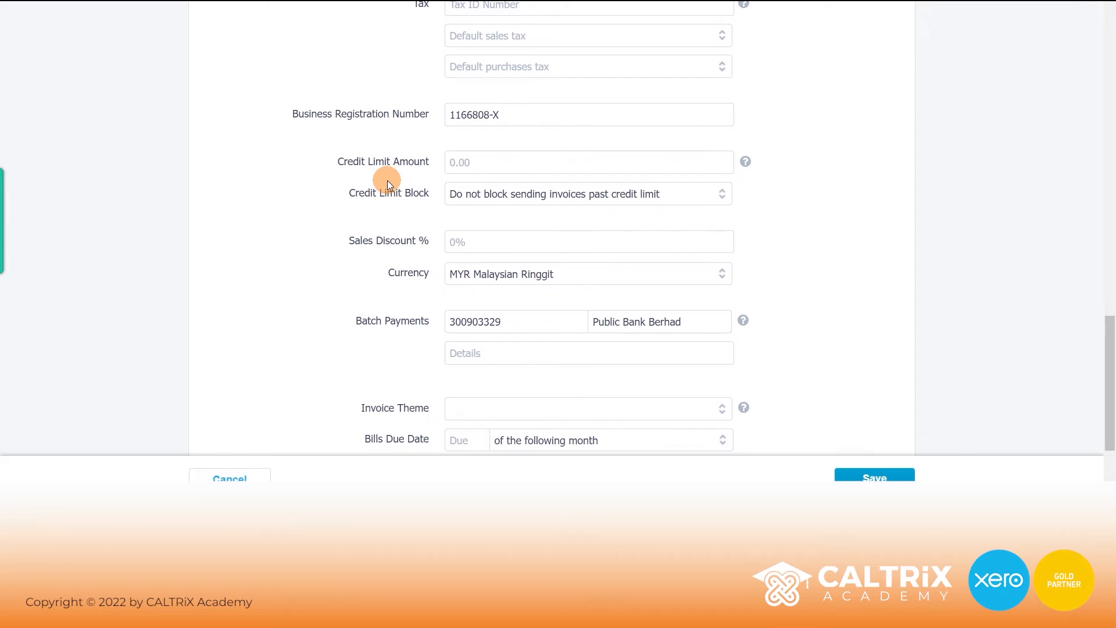
left_click(498, 163)
type("10000")
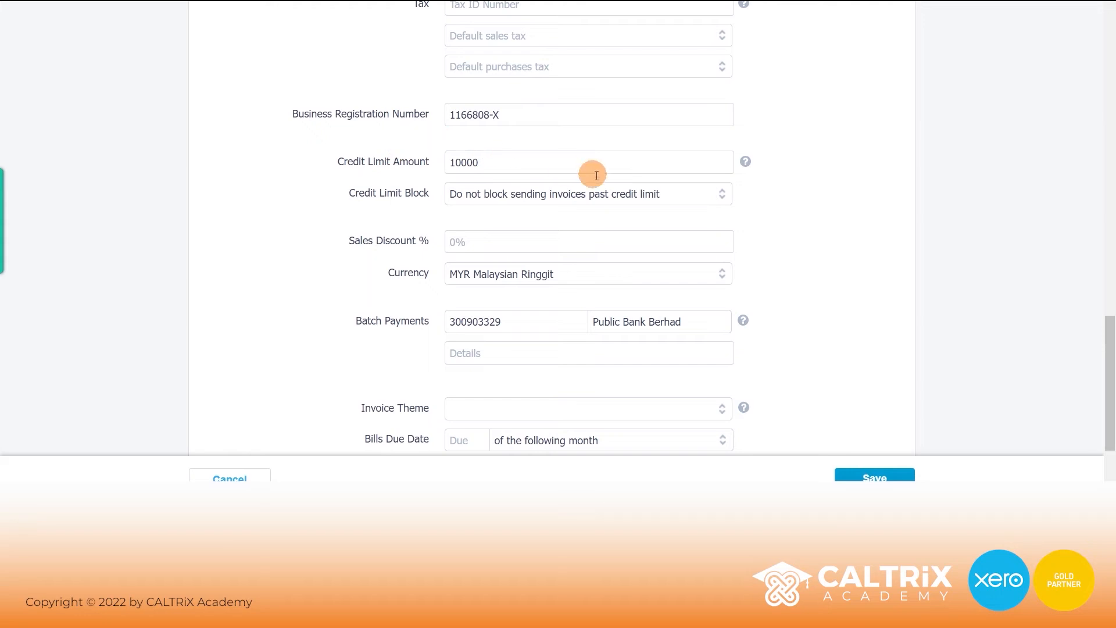
left_click(720, 194)
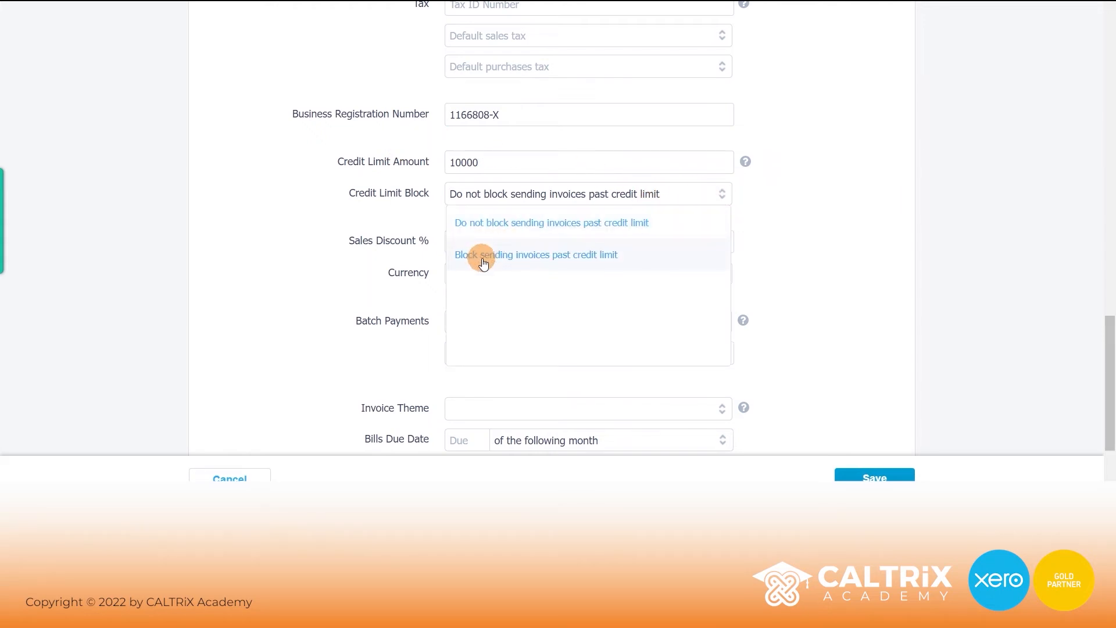
left_click(576, 260)
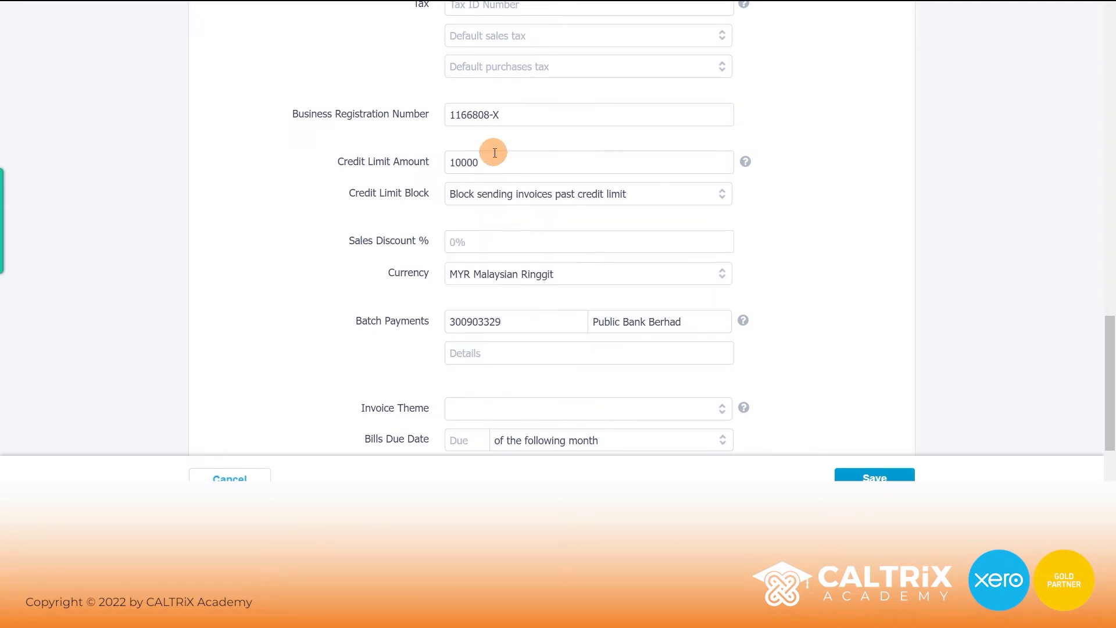
Enter a 10% sales discount, save CAL CLOUD SDN BHD, and open the Xero contact.
scroll(394, 188, "down", 1)
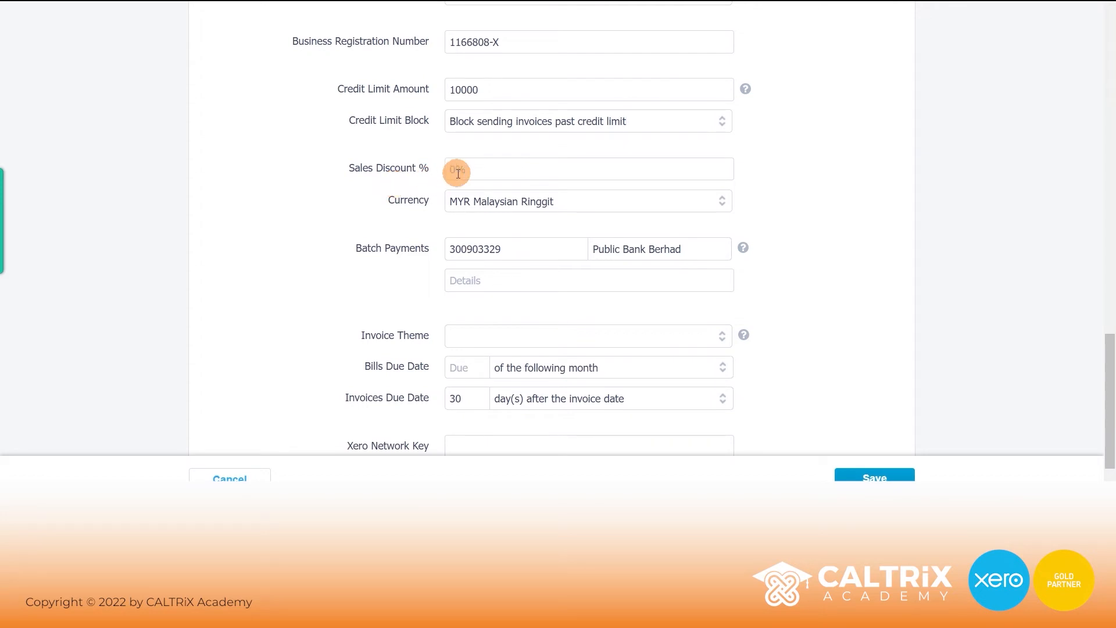
type("10")
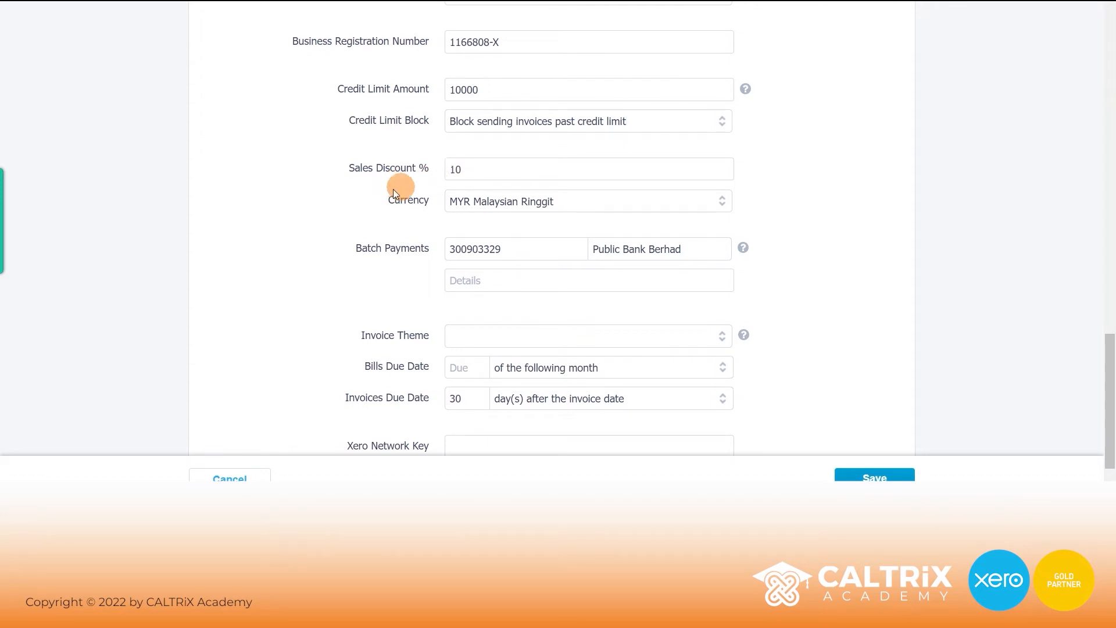
scroll(382, 191, "down", 1)
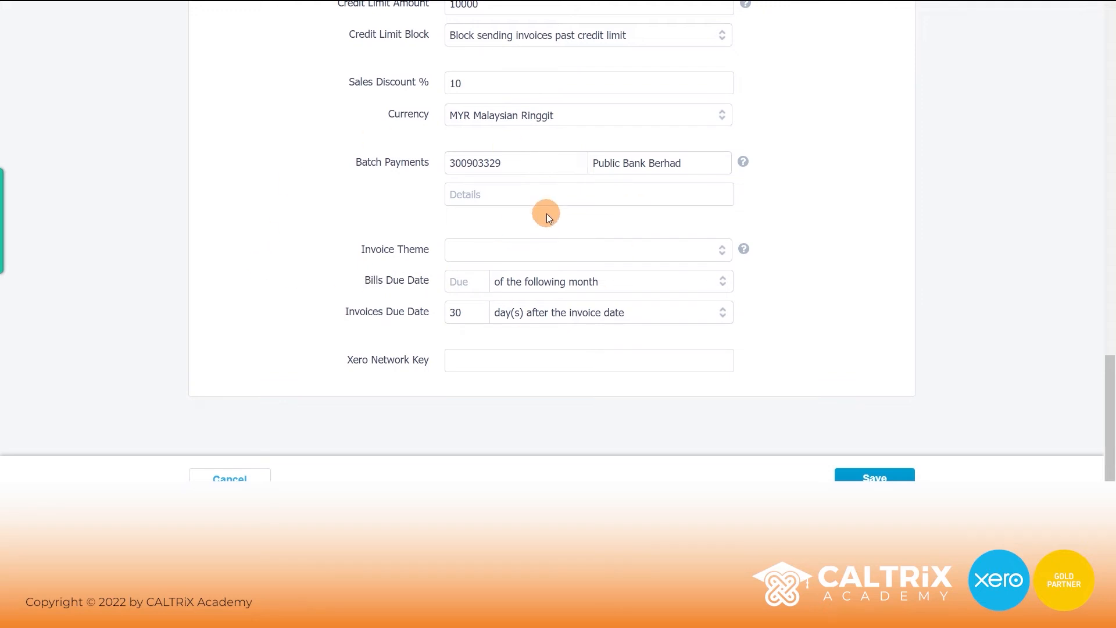
left_click(878, 476)
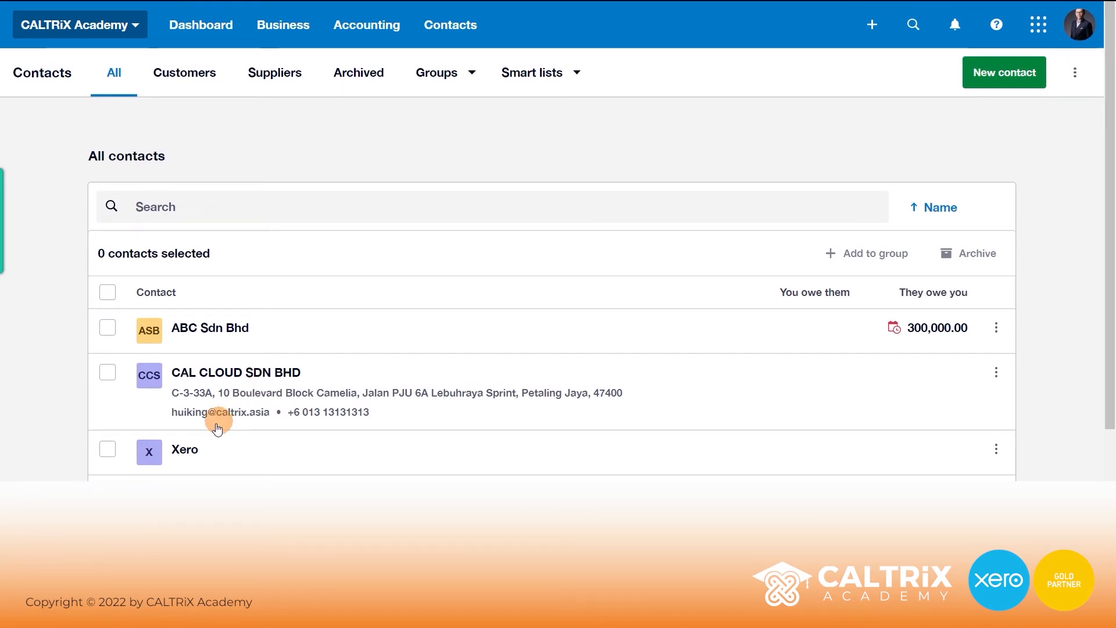
left_click(187, 450)
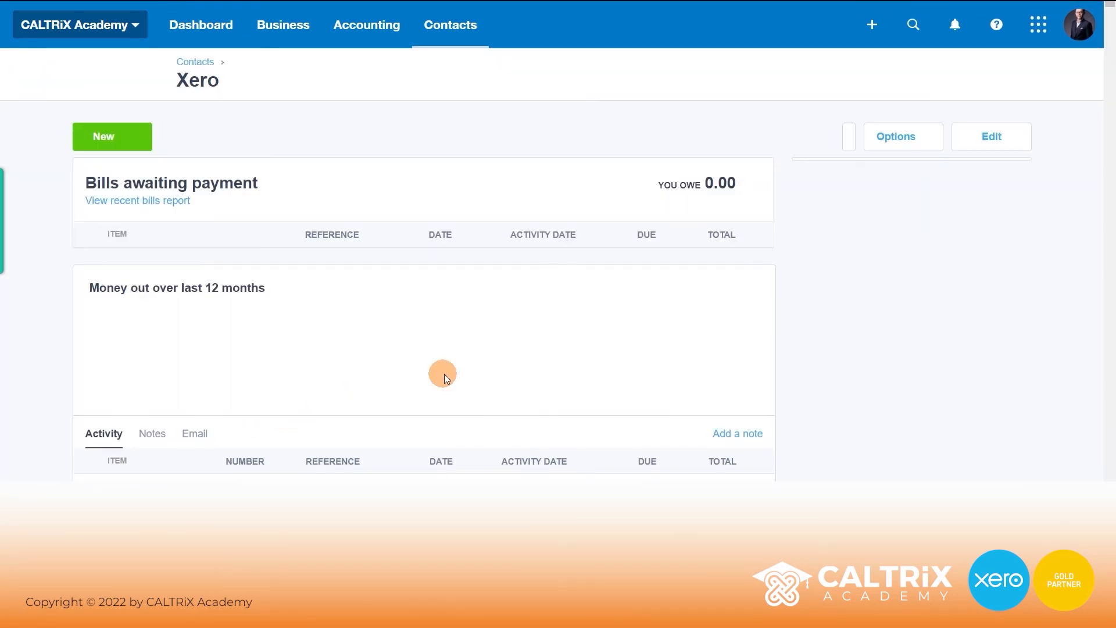
Edit the Xero contact with the primary person's first name, last name and e-mail, and save.
left_click(992, 145)
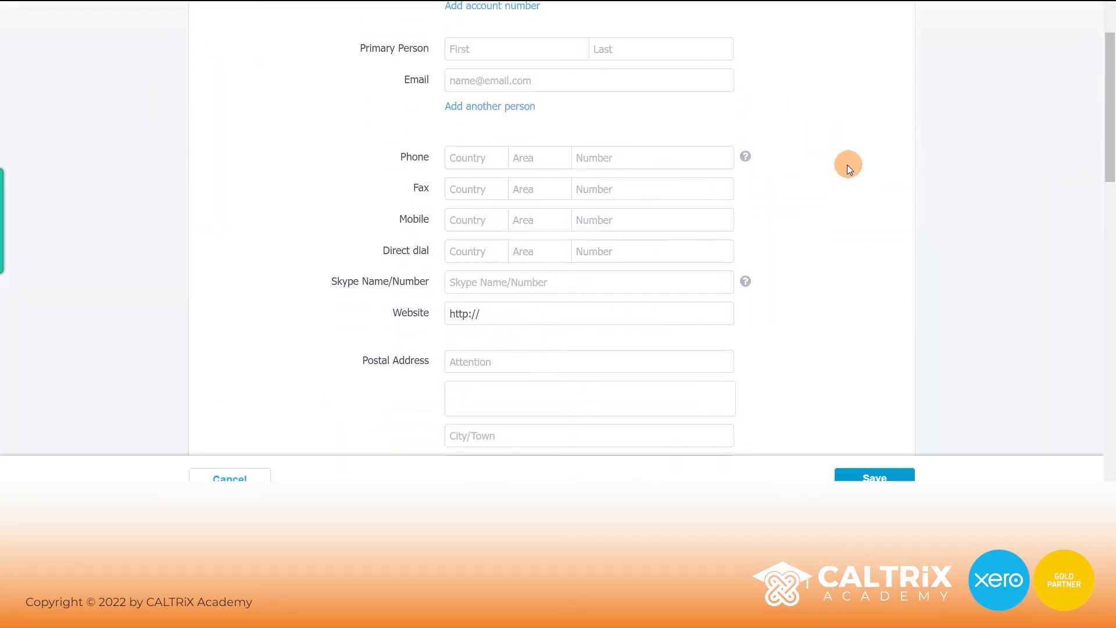
left_click(481, 50)
key("Tab")
key("Tab")
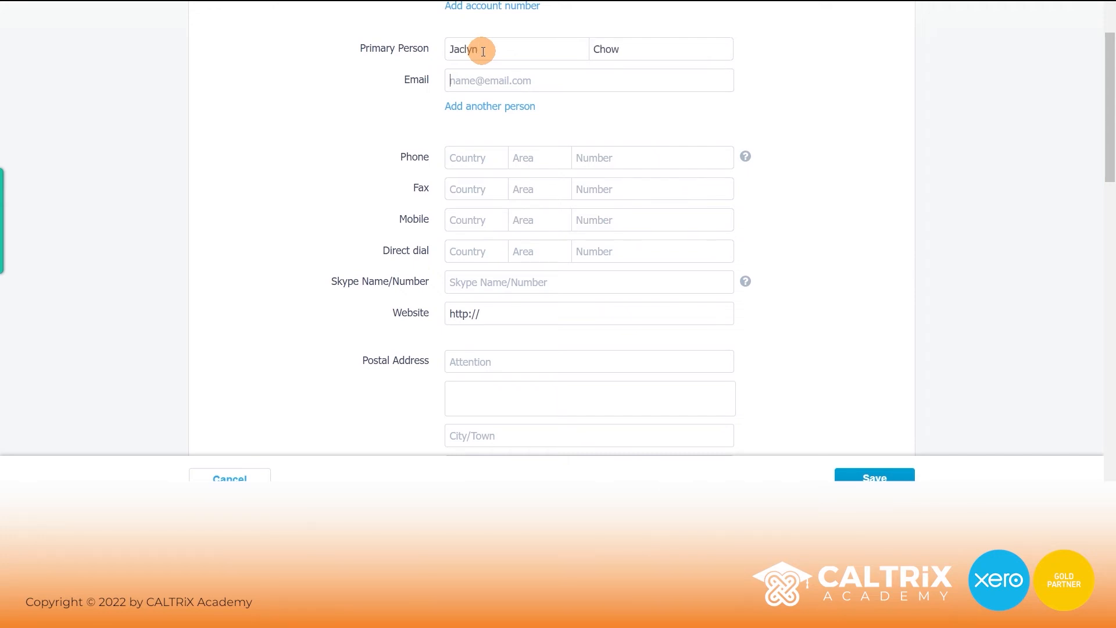
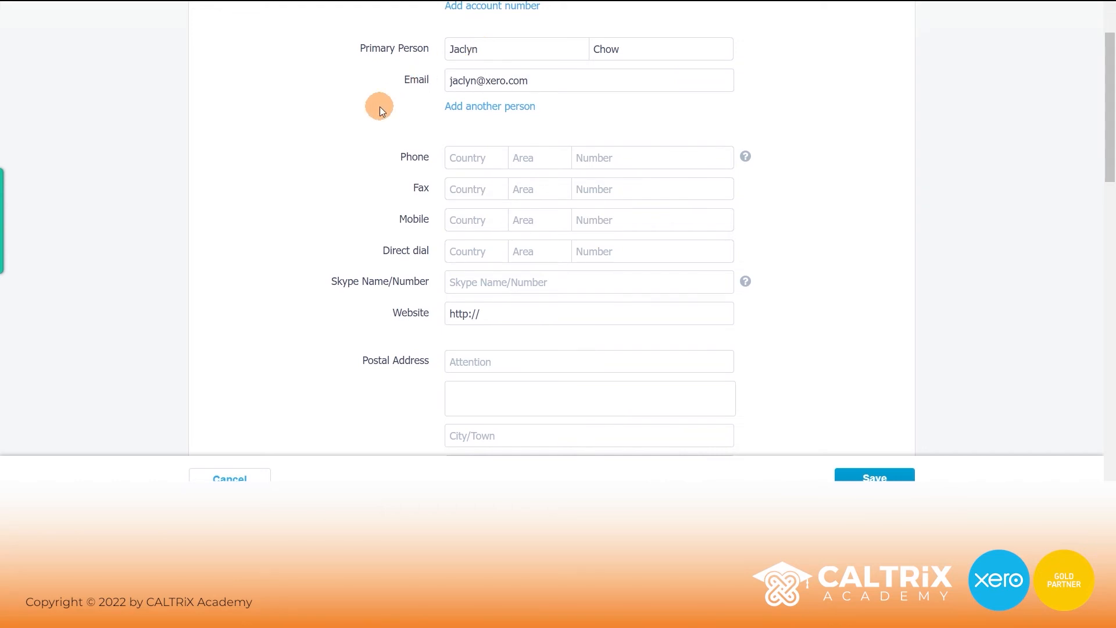
scroll(398, 101, "down", 3)
scroll(399, 99, "down", 2)
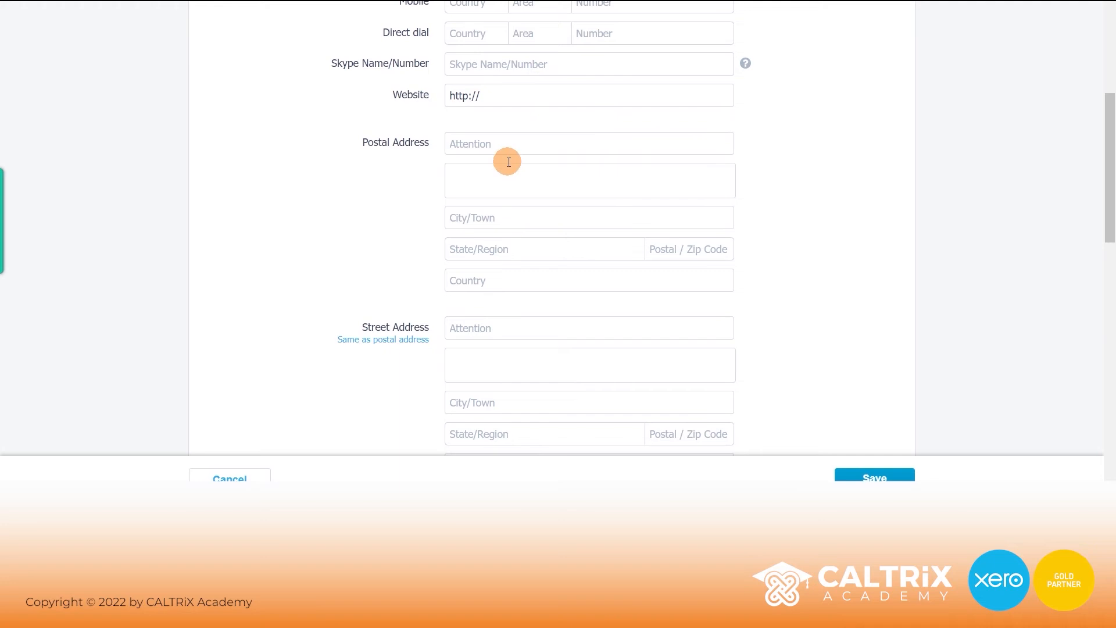
scroll(503, 165, "down", 10)
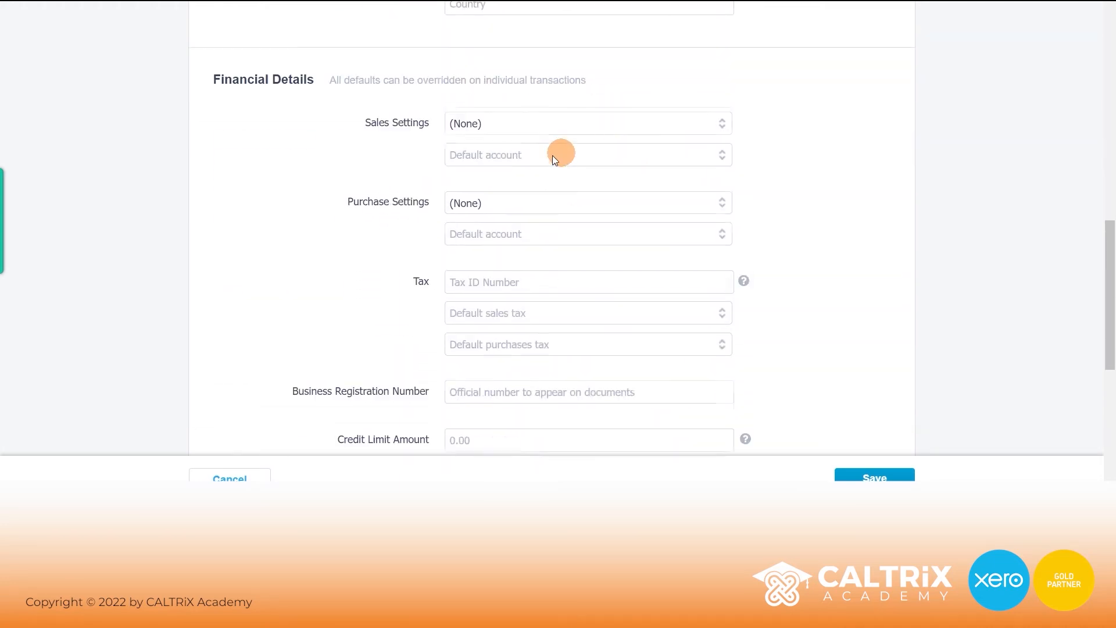
scroll(616, 235, "down", 2)
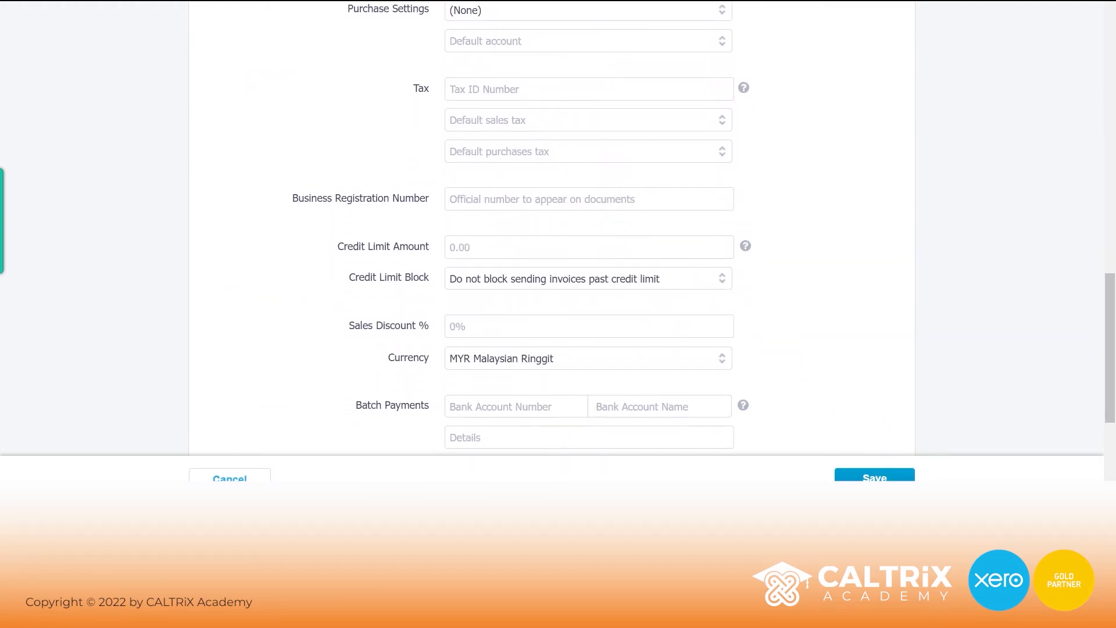
left_click(875, 476)
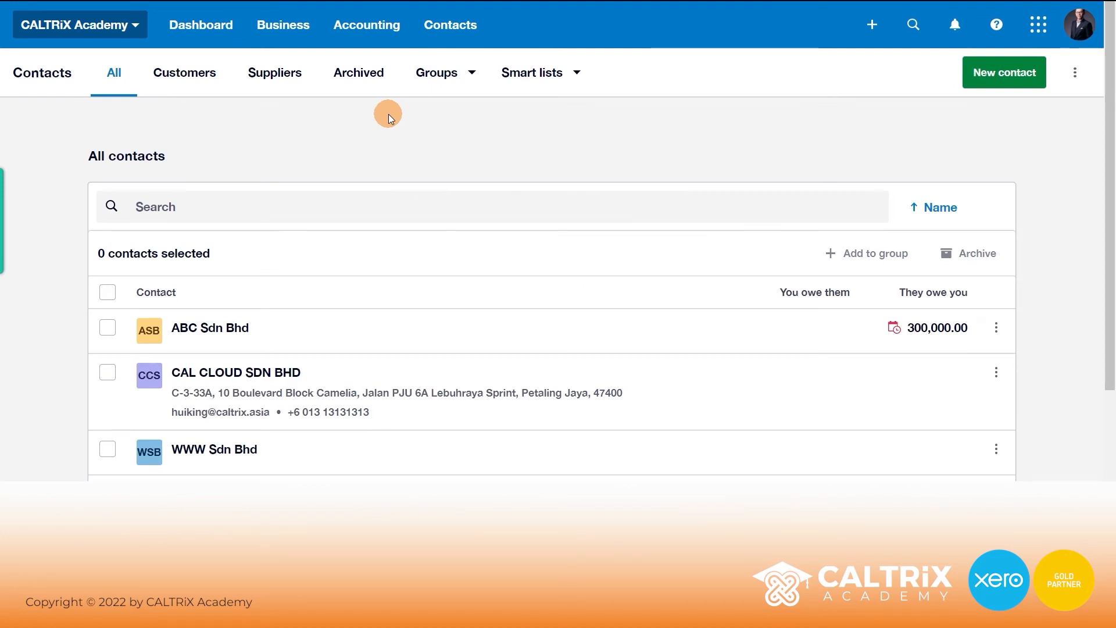
Archive WWW Sdn Bhd via its actions menu and view the Archived contacts.
left_click(107, 451)
scroll(373, 331, "down", 1)
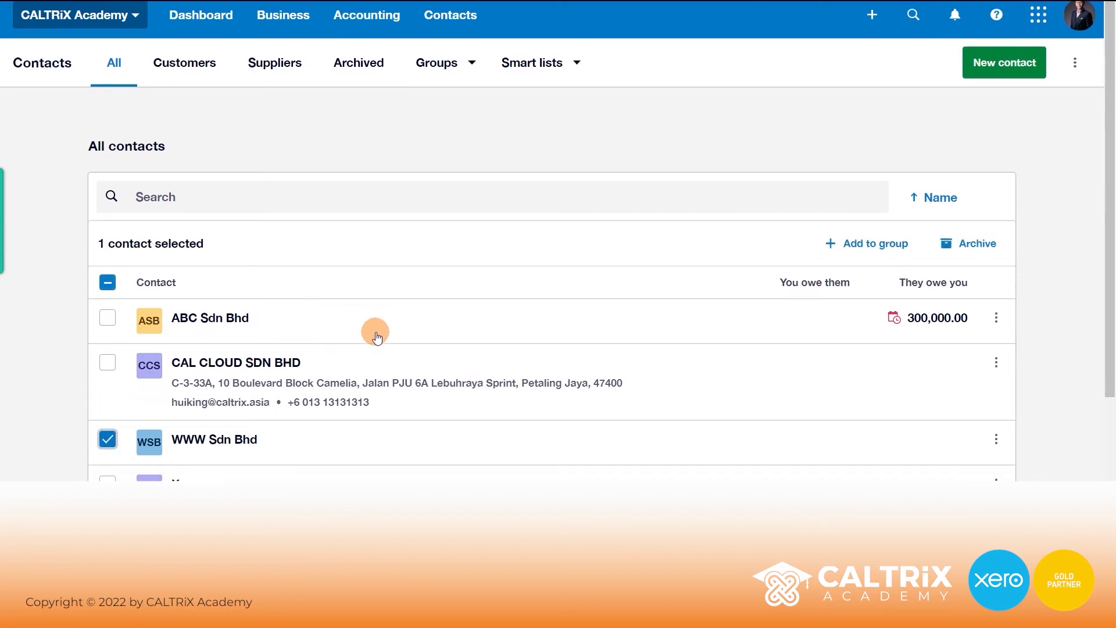
left_click(997, 377)
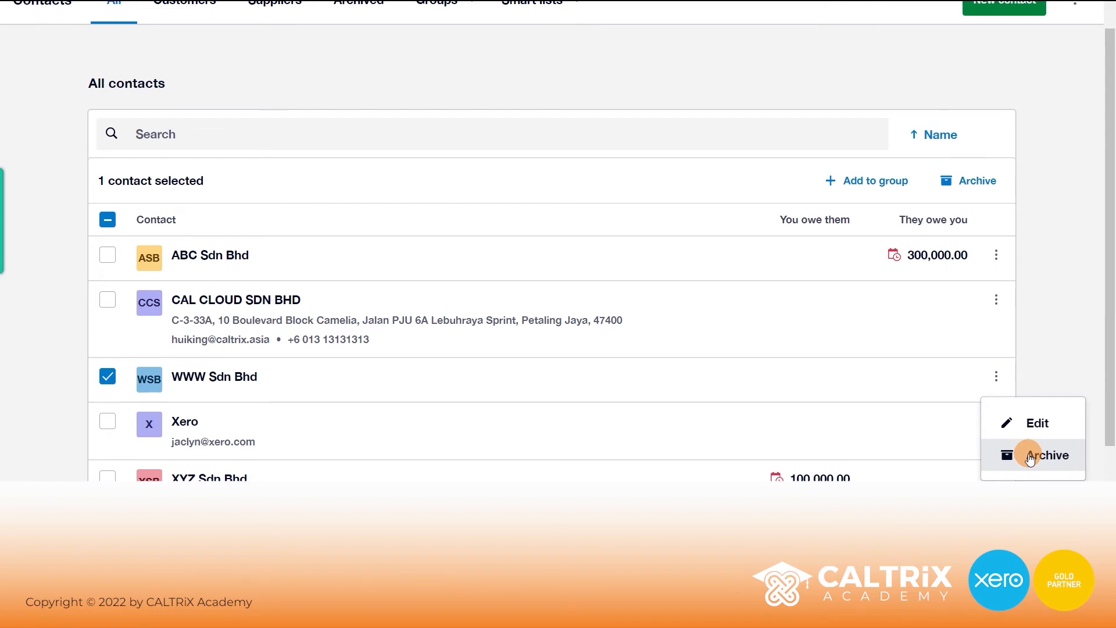
left_click(1008, 455)
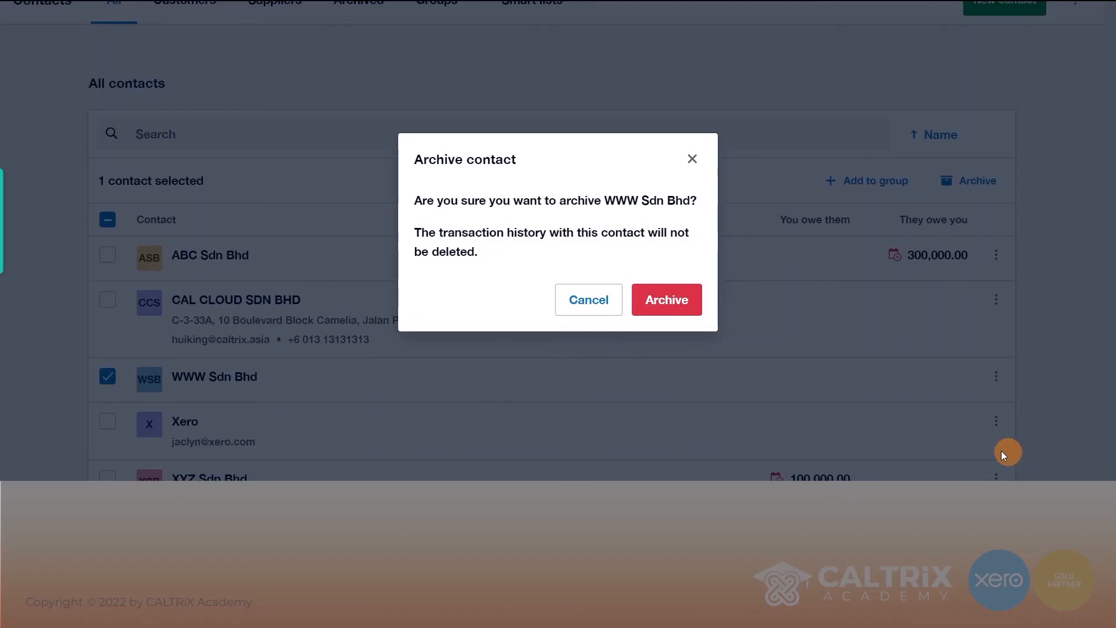
left_click(651, 300)
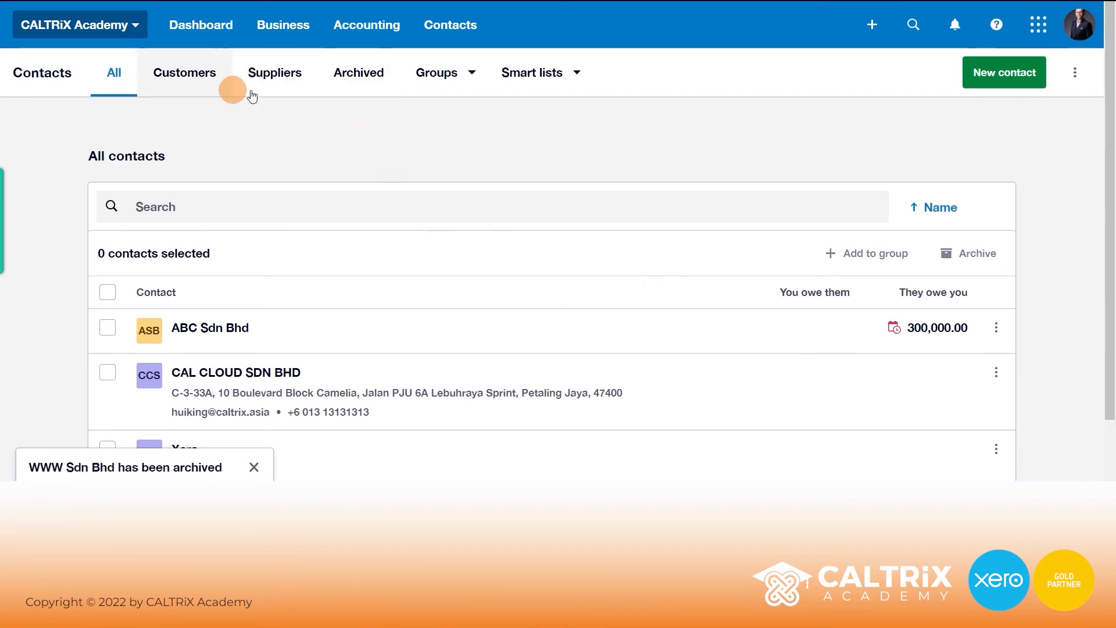
left_click(361, 74)
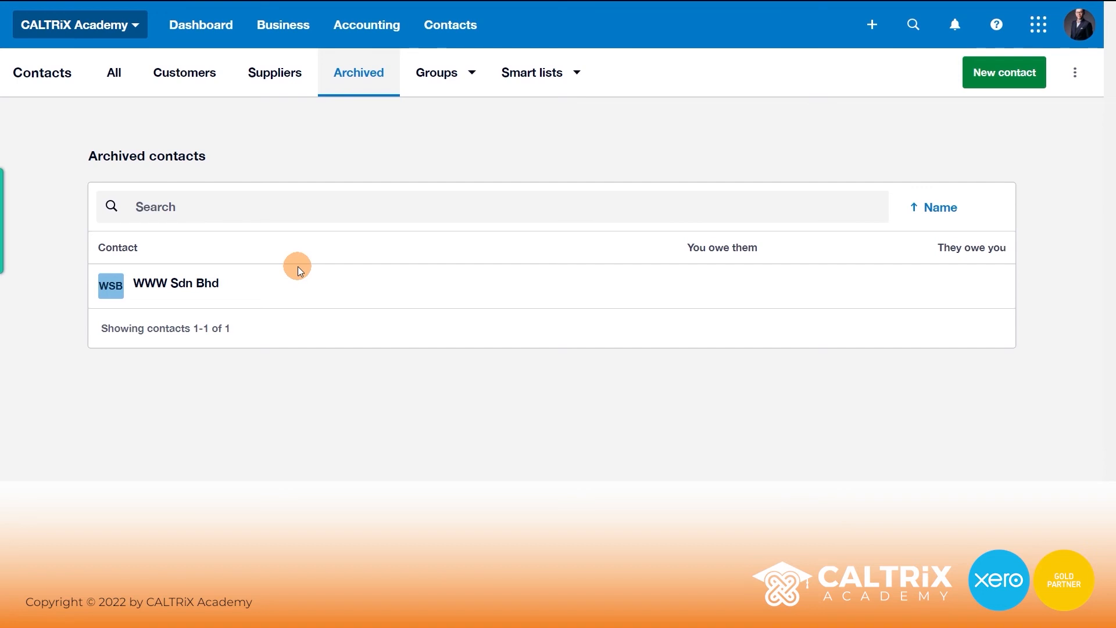
Go to Import contacts and download the contacts template file.
left_click(1075, 74)
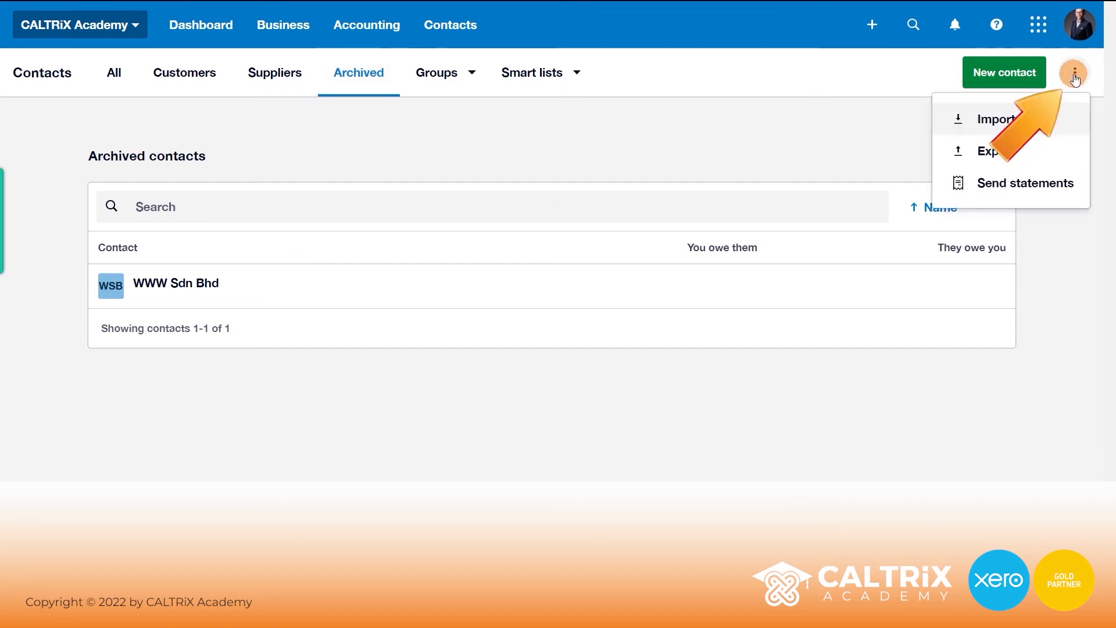
left_click(981, 130)
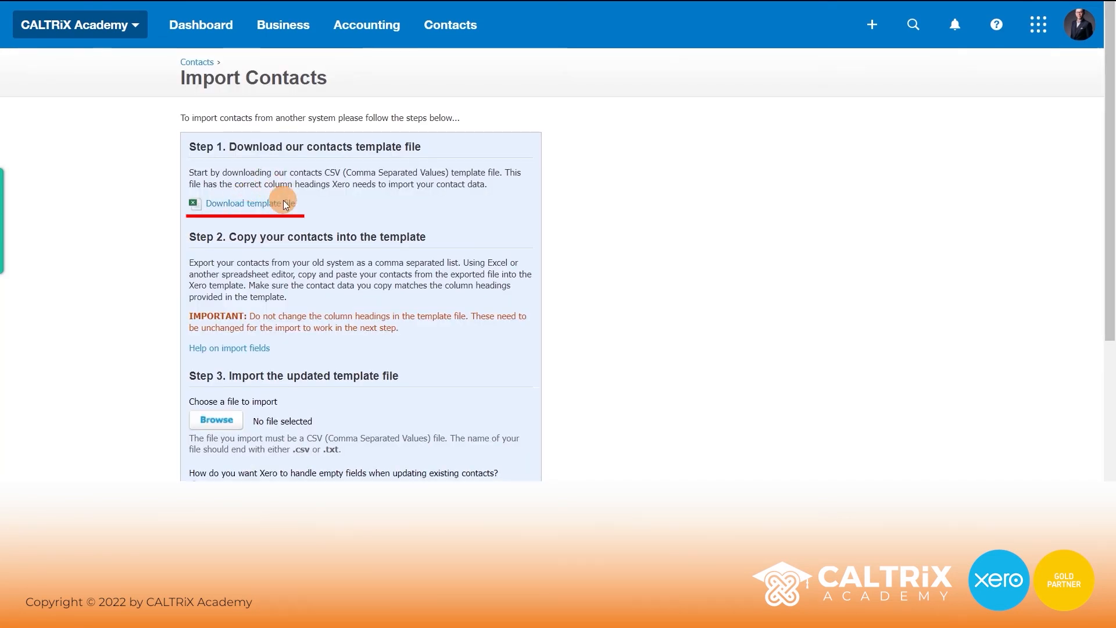
left_click(238, 212)
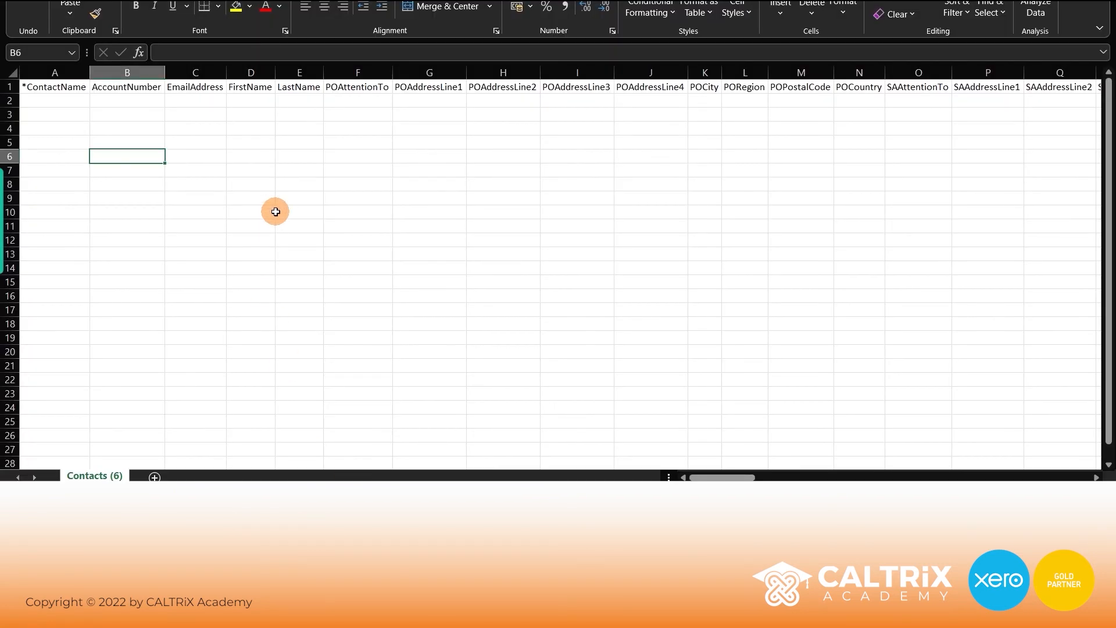
left_click_drag(67, 87, 1078, 88)
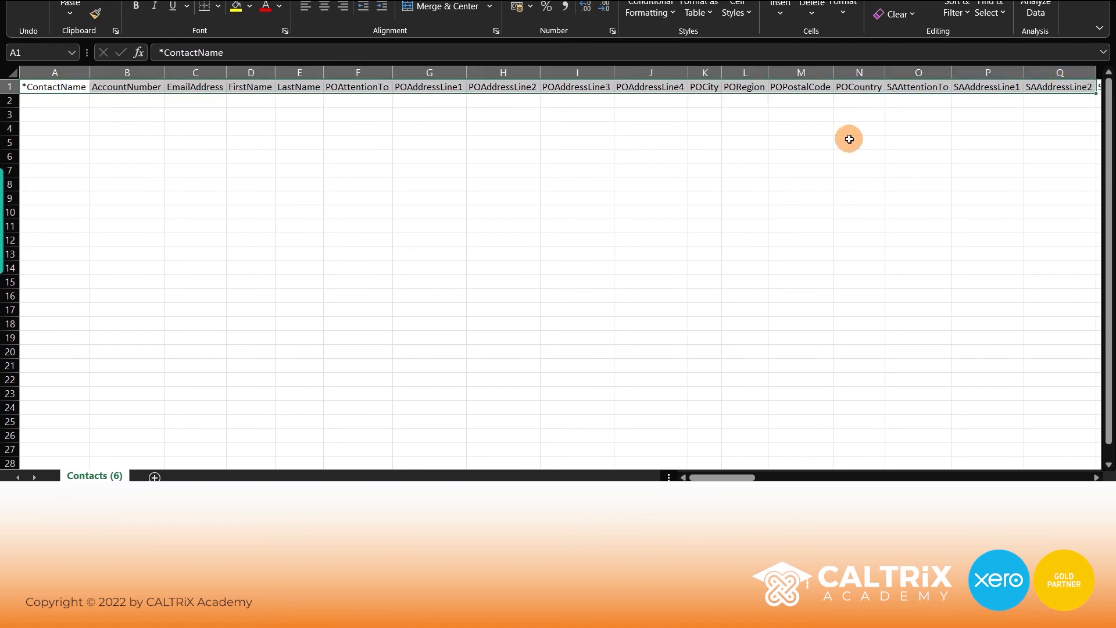
left_click(144, 142)
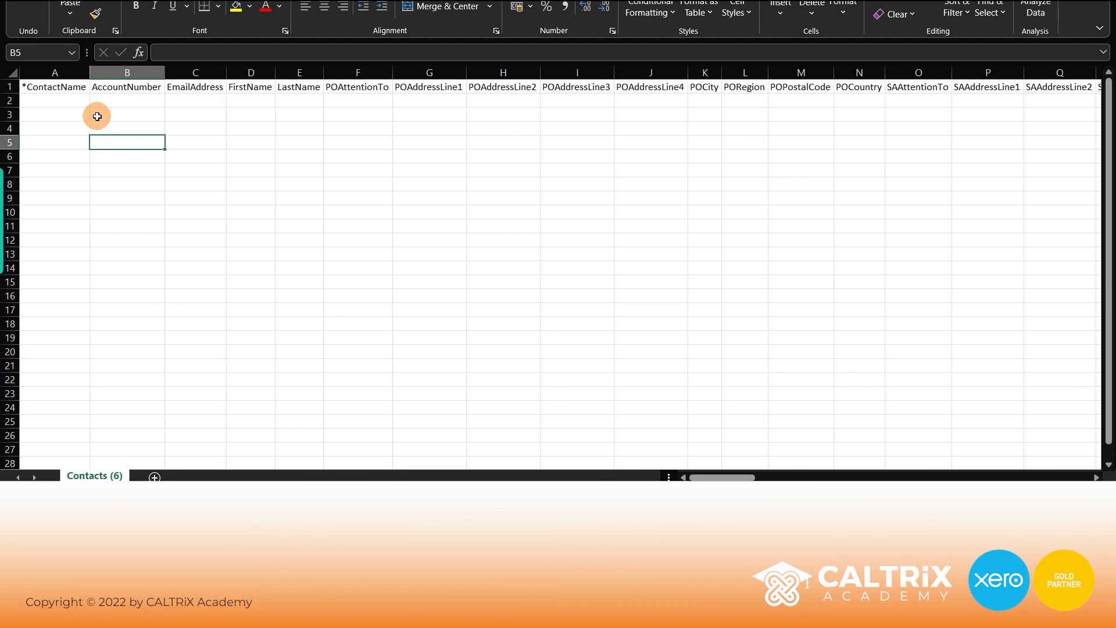
left_click(34, 88)
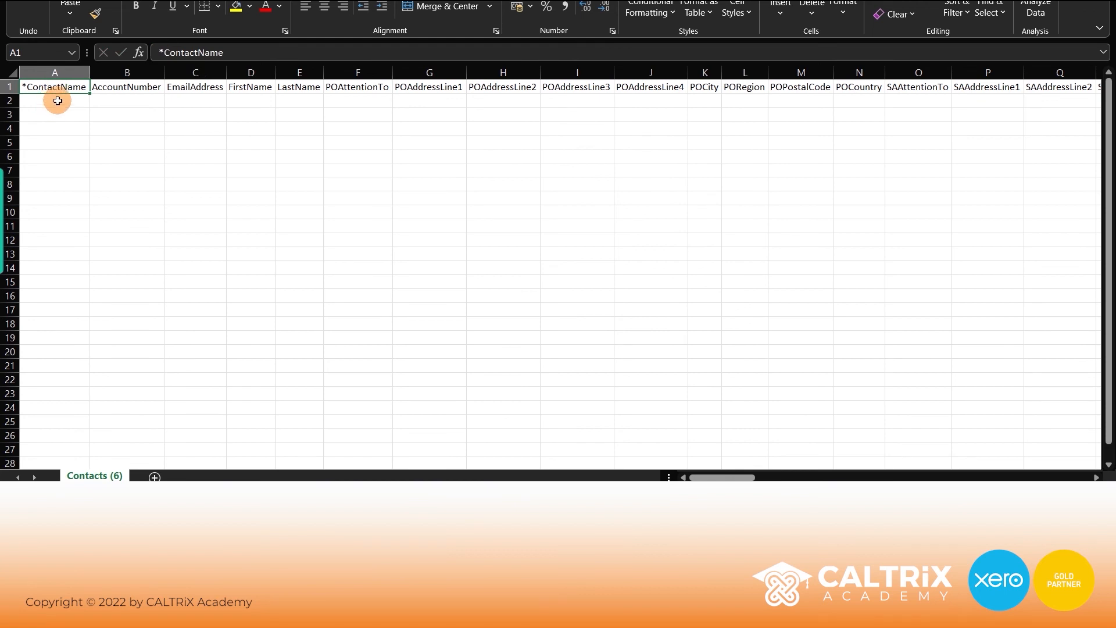
left_click(141, 100)
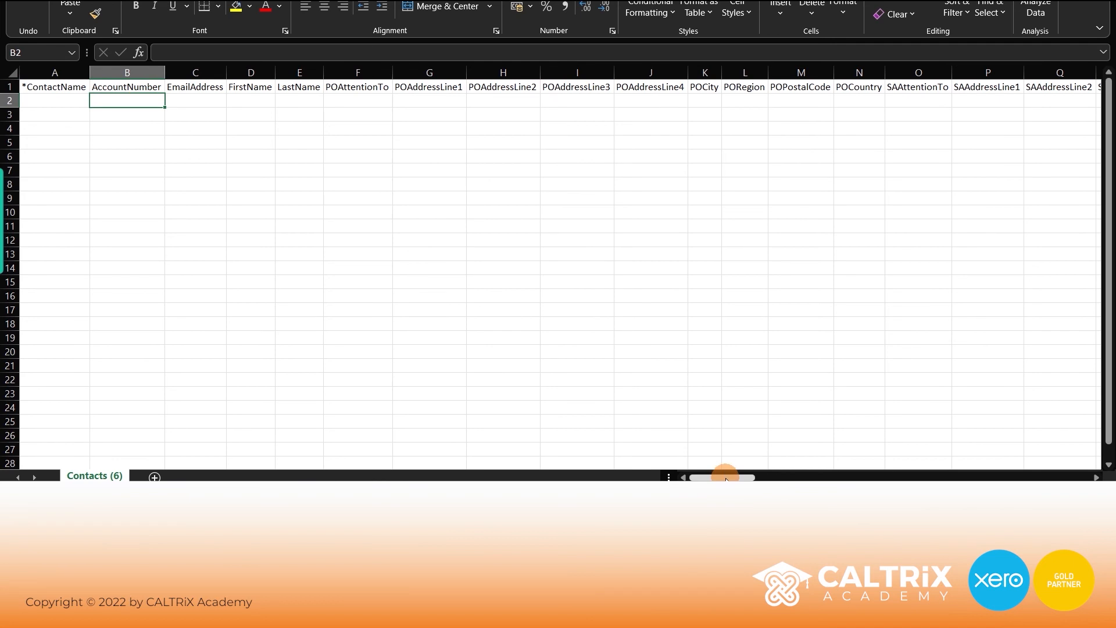
left_click(129, 197)
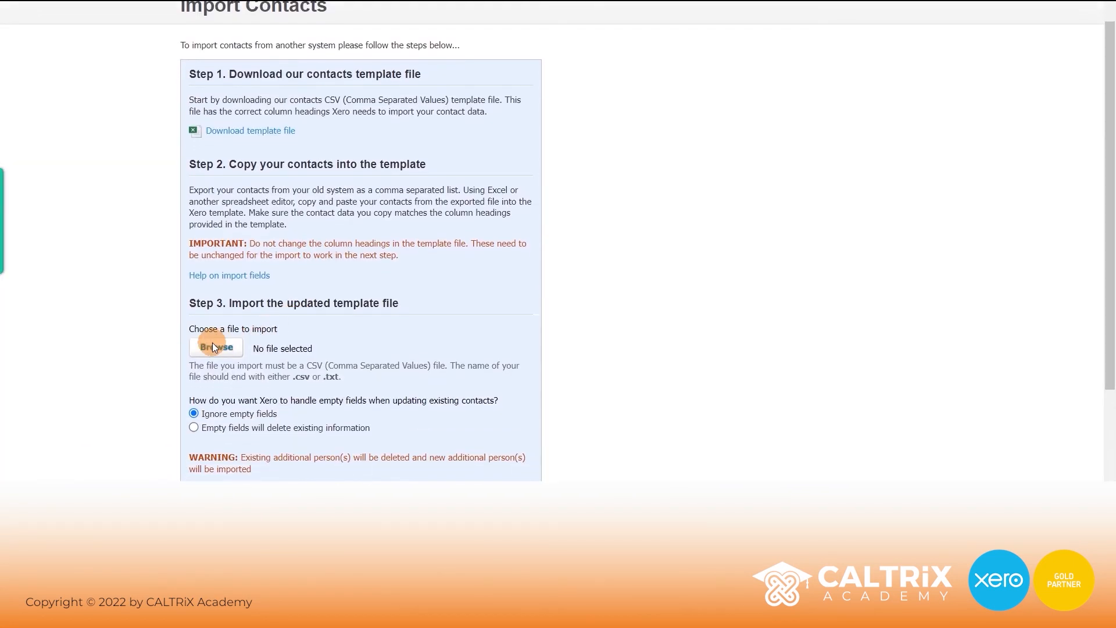
Browse to the Downloads folder and pick Contacts (6).csv for import.
scroll(216, 349, "down", 2)
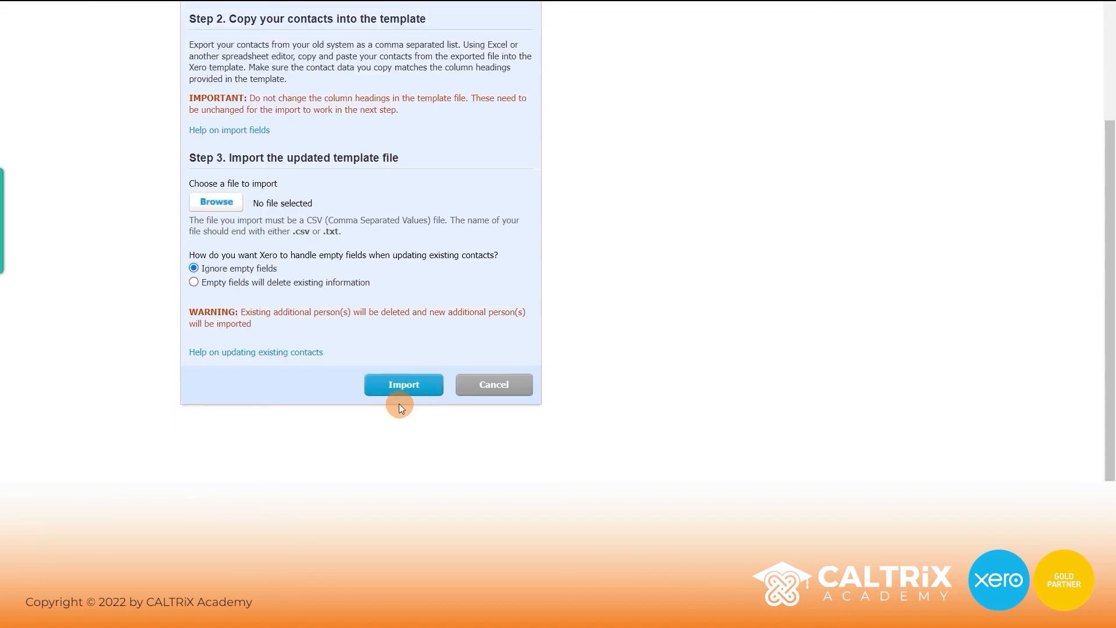
left_click(224, 200)
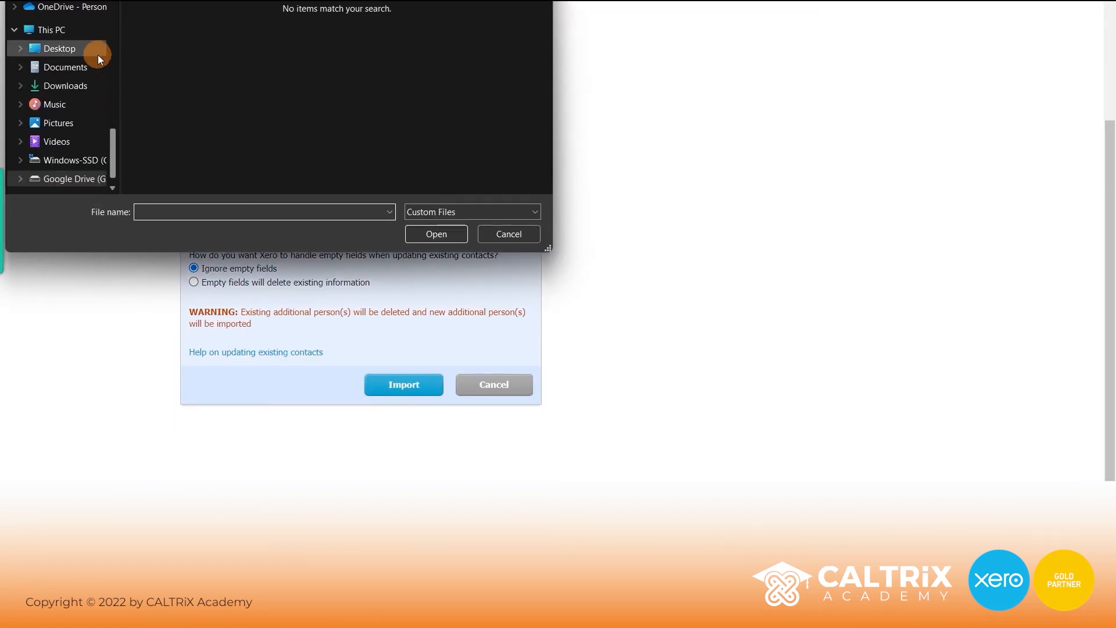
left_click_drag(114, 139, 112, 13)
left_click(65, 43)
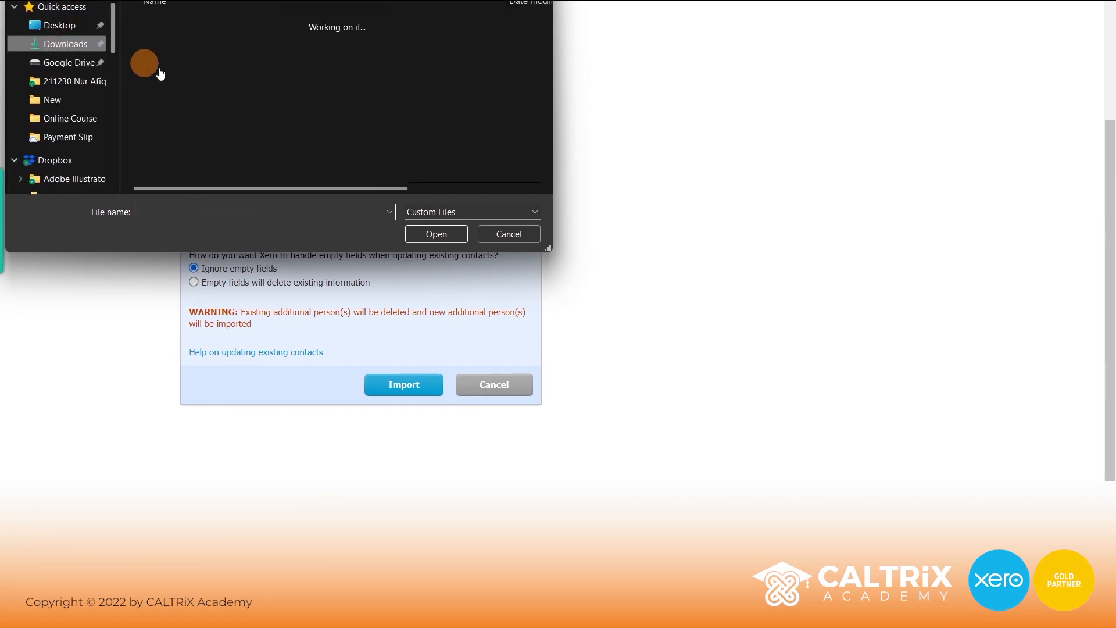
double_click(190, 43)
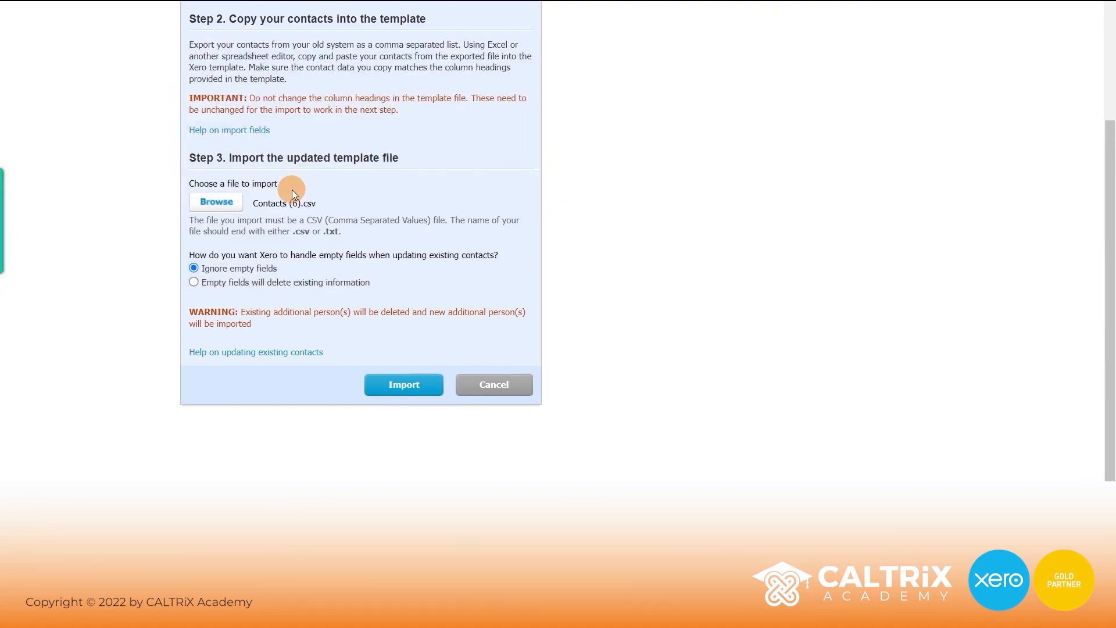